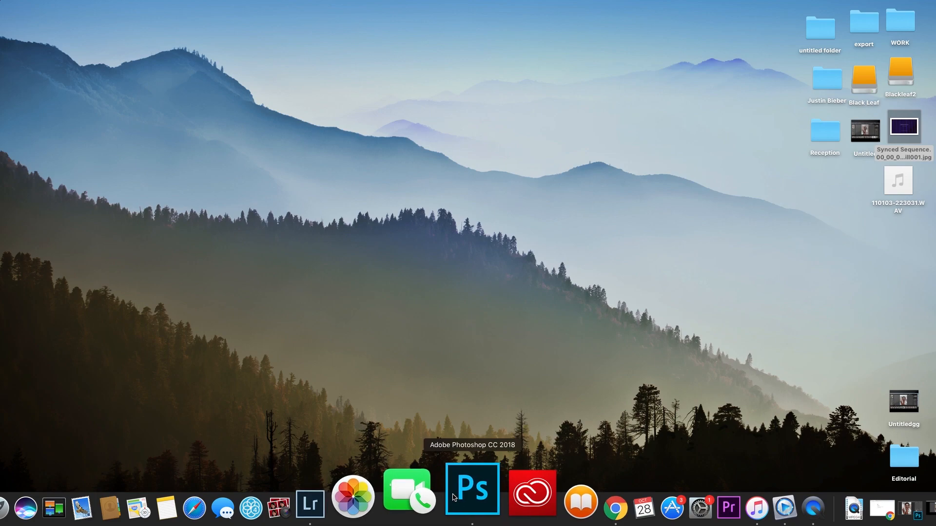
- Switch to Lightroom, browse the filmstrip around 1G0A5778.CR2 and inspect the portrait's face up close
left_click(378, 502)
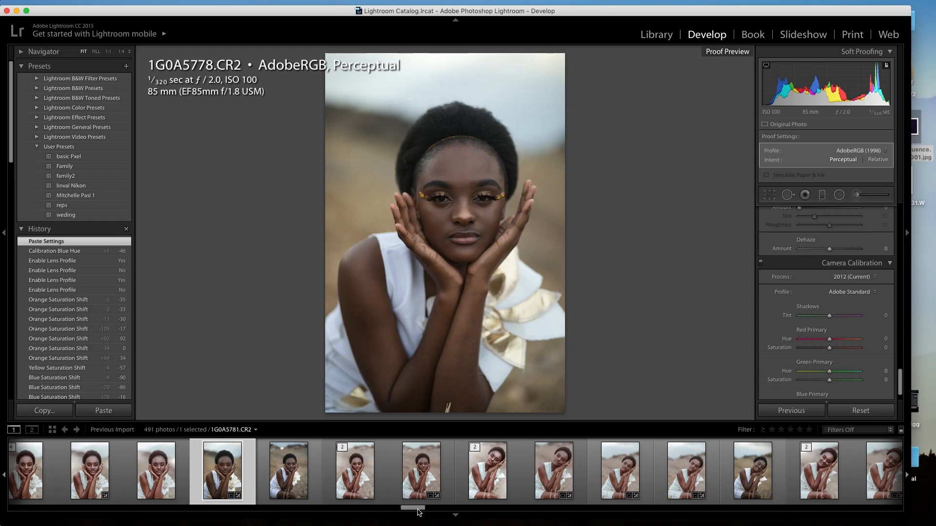
left_click_drag(416, 511, 404, 508)
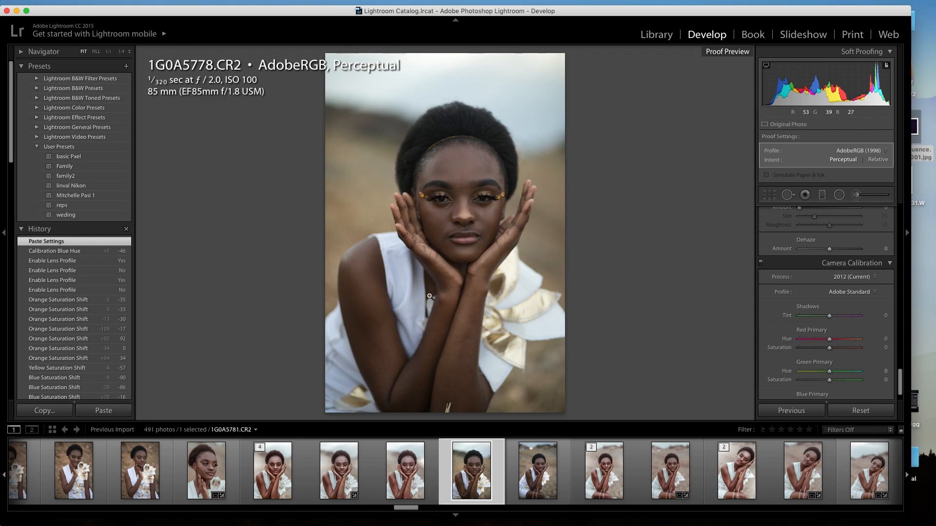
left_click(421, 220)
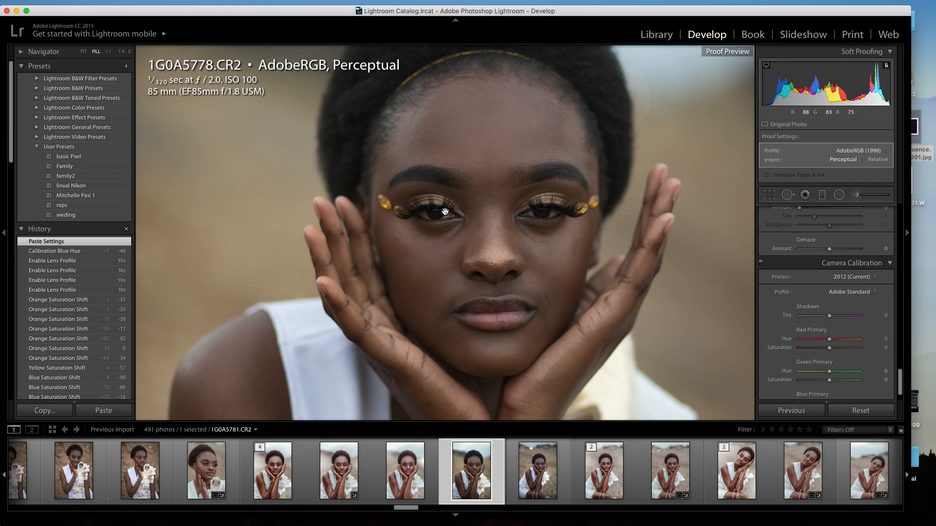
left_click_drag(404, 511, 402, 508)
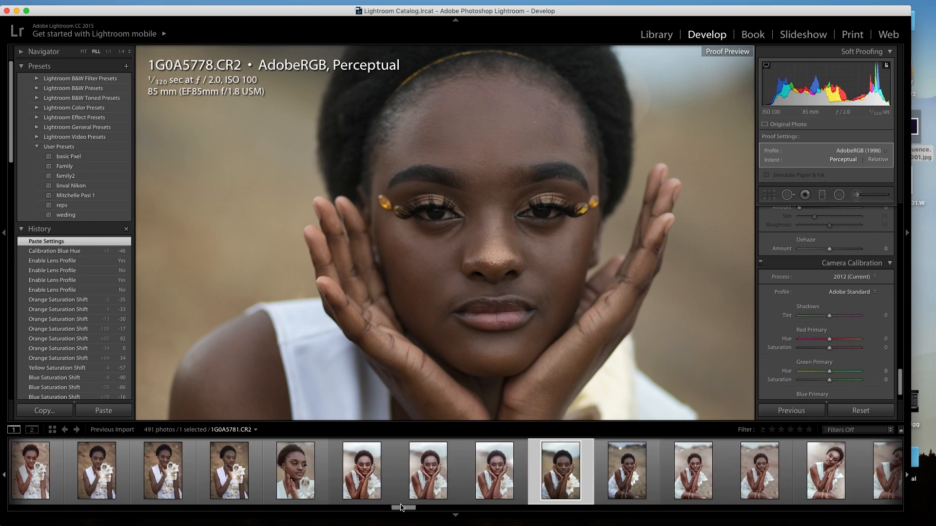
left_click(484, 291)
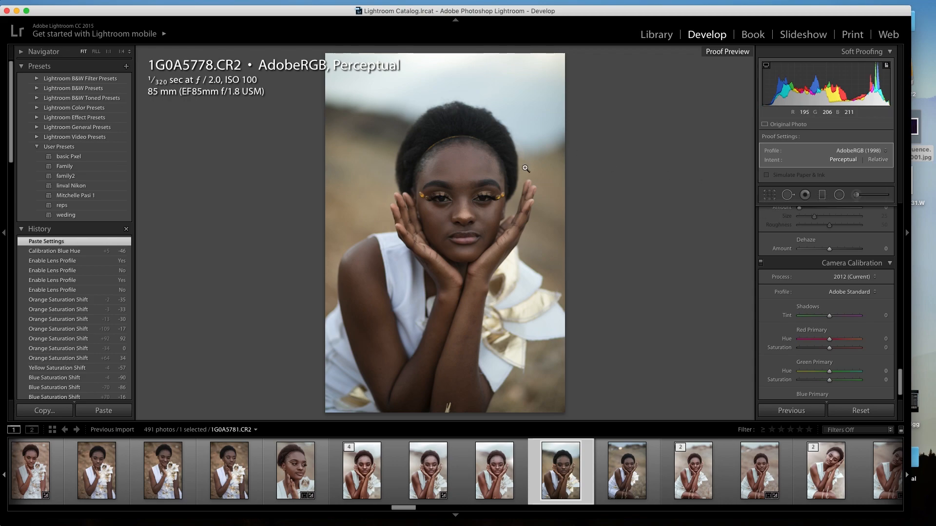
- Crop the portrait slightly tighter at its original aspect ratio and shift the image upward within the frame
left_click(766, 196)
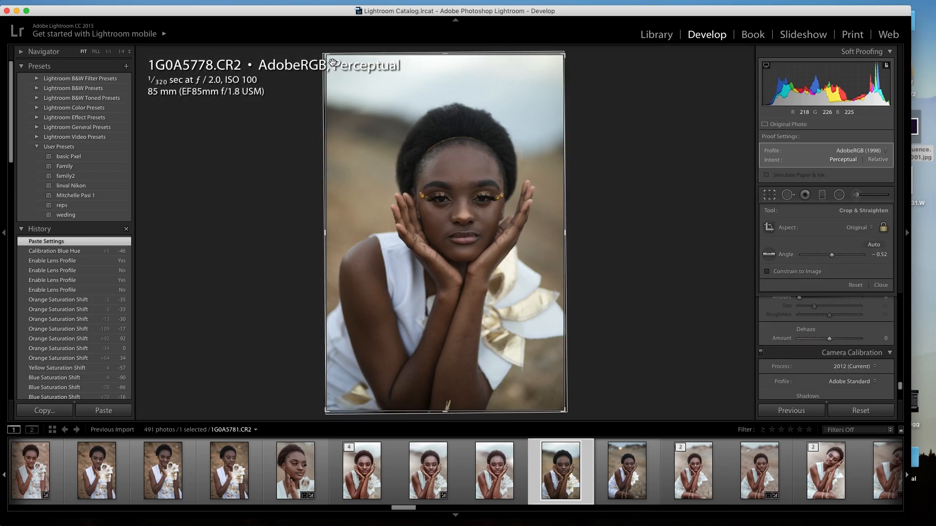
left_click_drag(328, 62, 325, 62)
left_click_drag(401, 178, 405, 169)
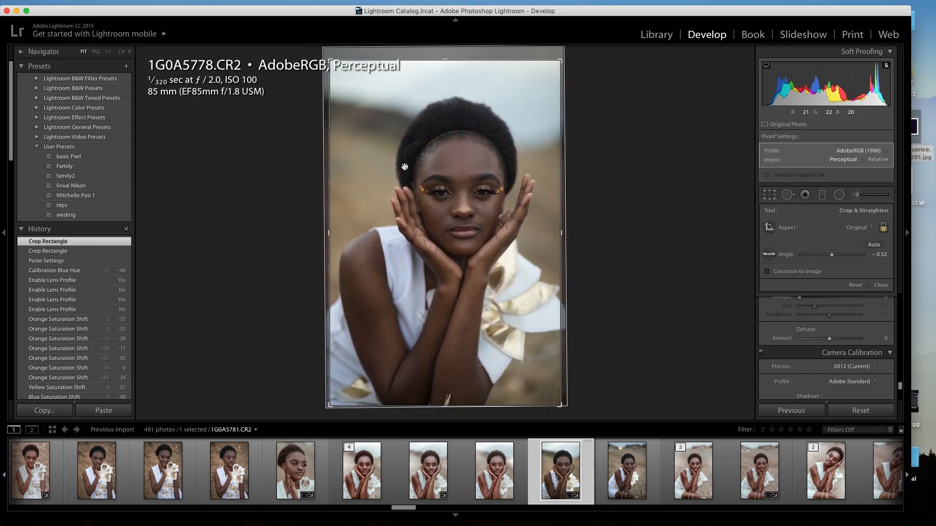
key("Return")
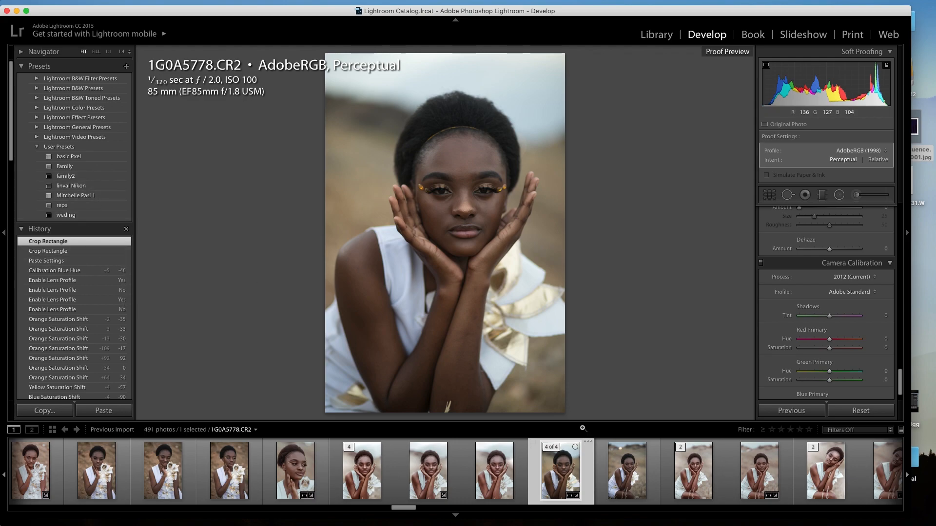
- Try the family2 preset on 1G0A5778.CR2, then replace it with the previous settings from 1G0A5780.CR2
left_click(78, 177)
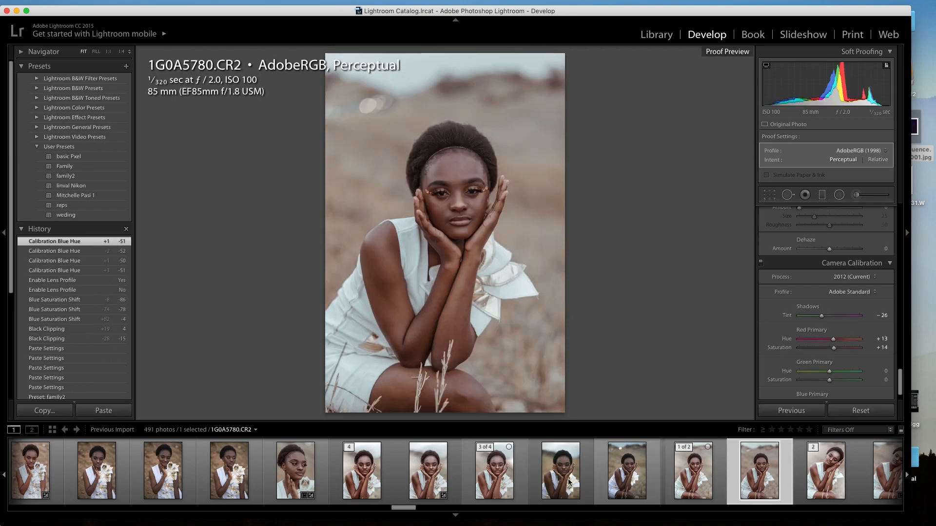
left_click(568, 479)
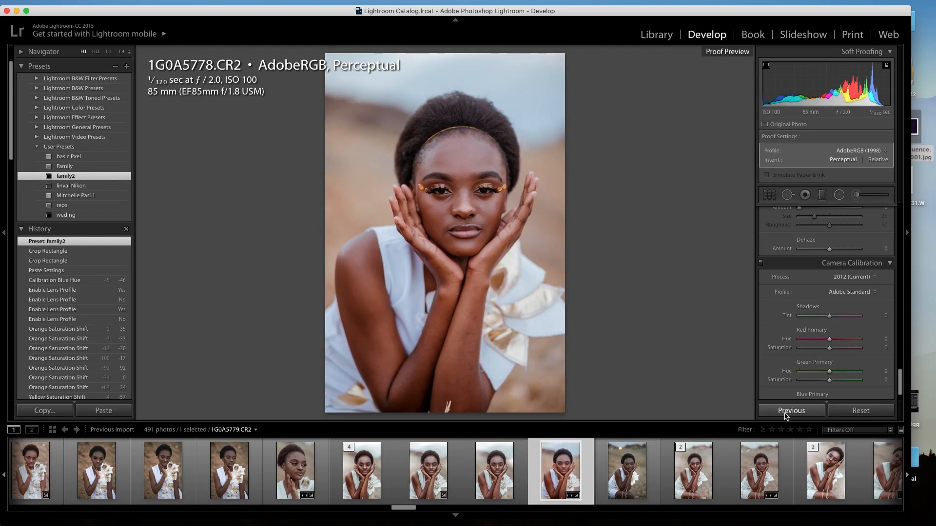
left_click(786, 413)
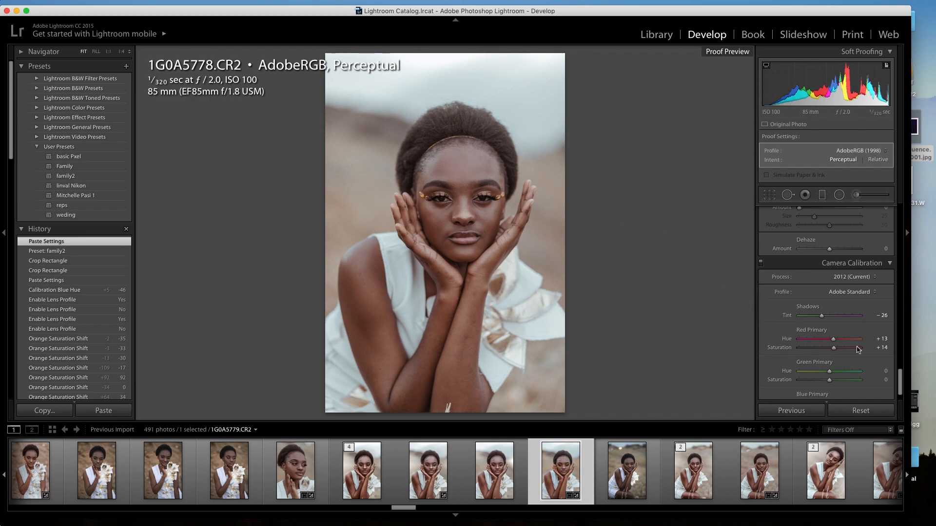
- Raise the portrait's Shadows to +55 in the basic tone adjustments
scroll(863, 322, "up", 5)
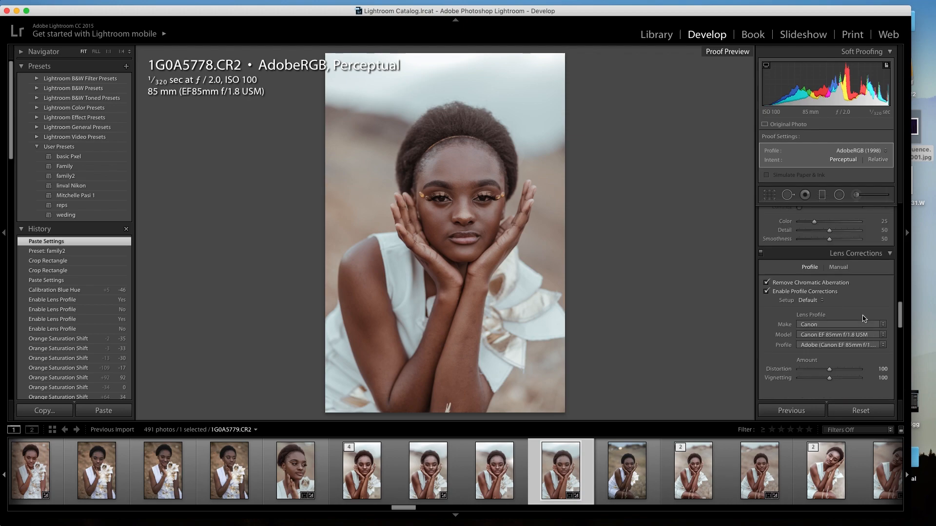
scroll(864, 319, "up", 5)
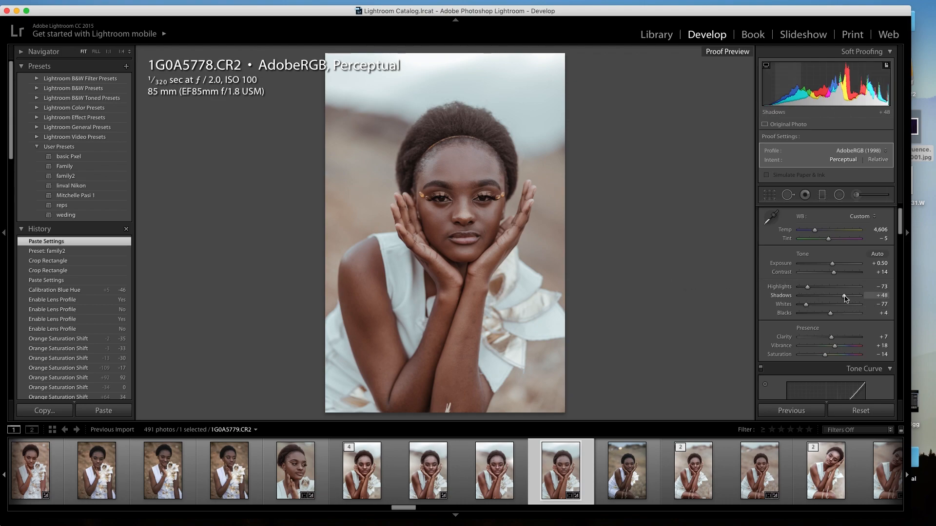
mouse_move(838, 299)
left_mouse_down()
mouse_move(808, 298)
mouse_move(846, 301)
left_mouse_up()
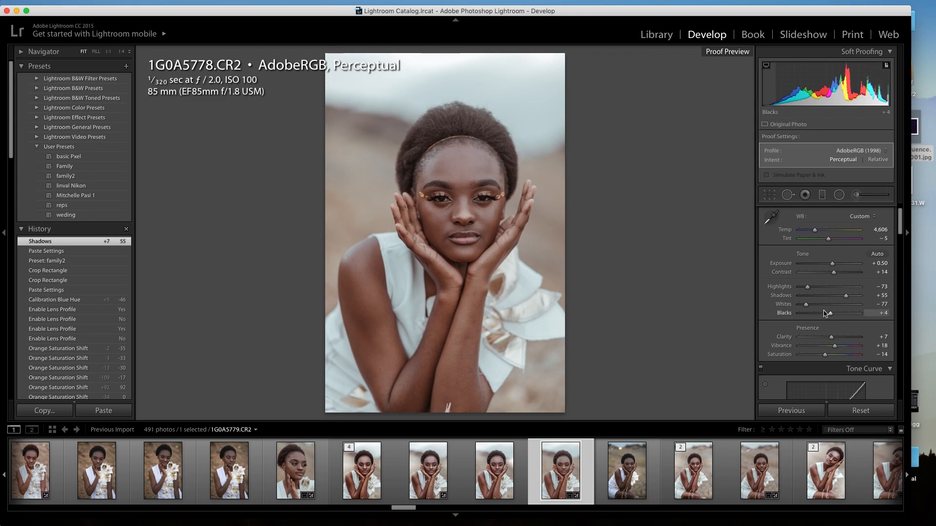
- Test a stronger blue in the portrait's colour adjustments, then set the Blue saturation to -81
scroll(832, 316, "down", 2)
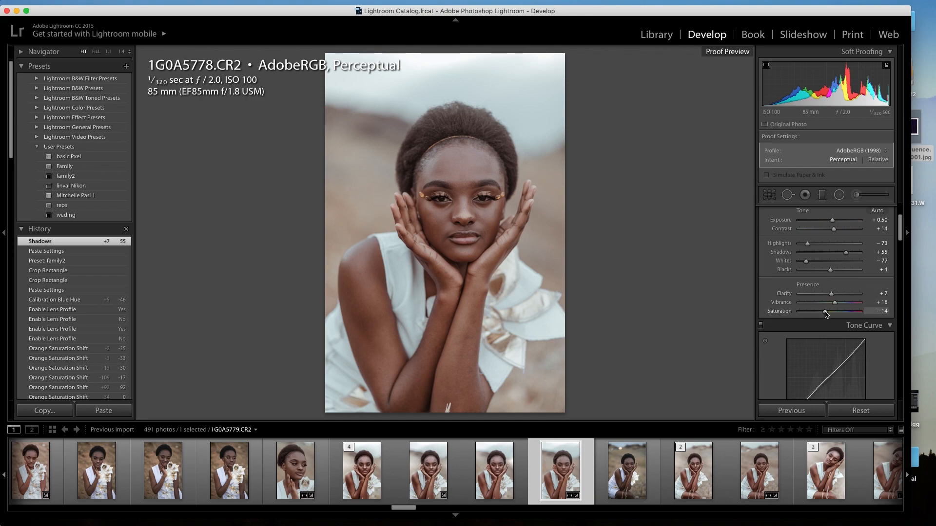
scroll(824, 312, "down", 10)
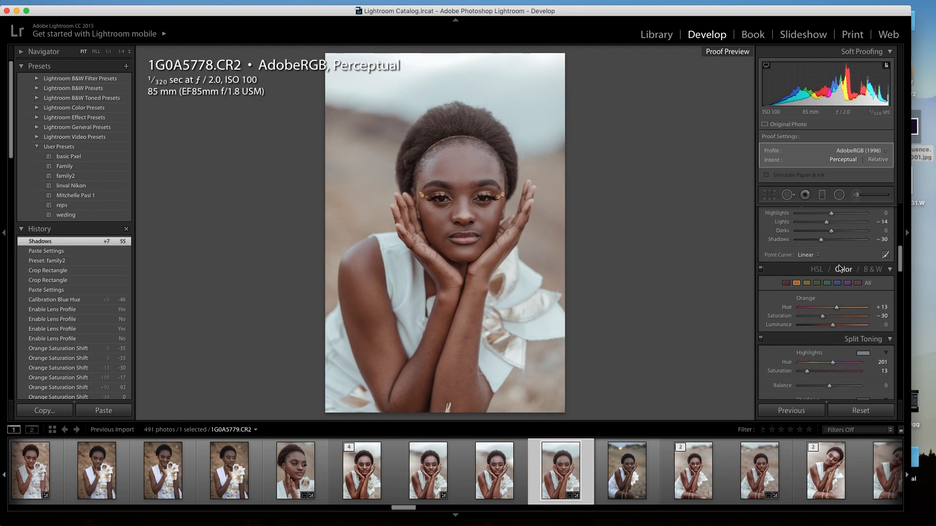
left_click(843, 272)
left_click(843, 273)
left_click(838, 283)
left_click_drag(819, 316, 833, 318)
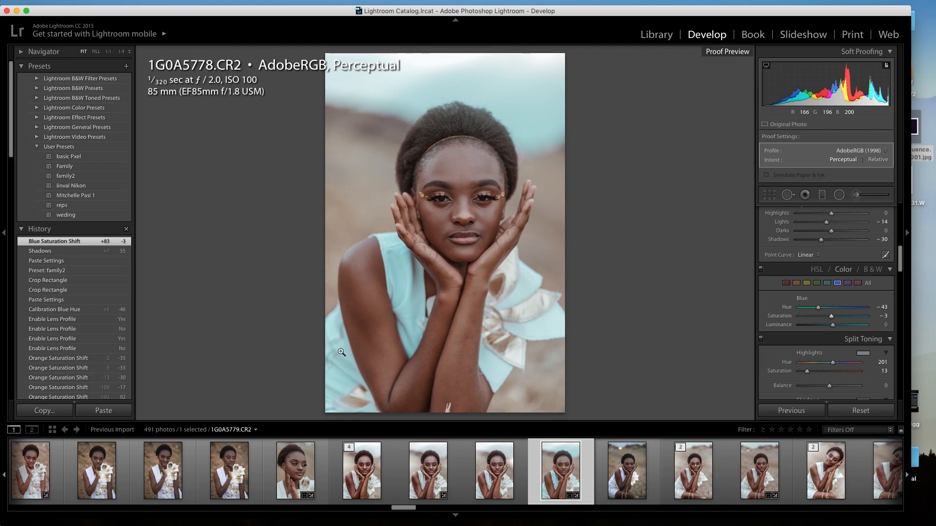
left_click_drag(807, 318, 805, 316)
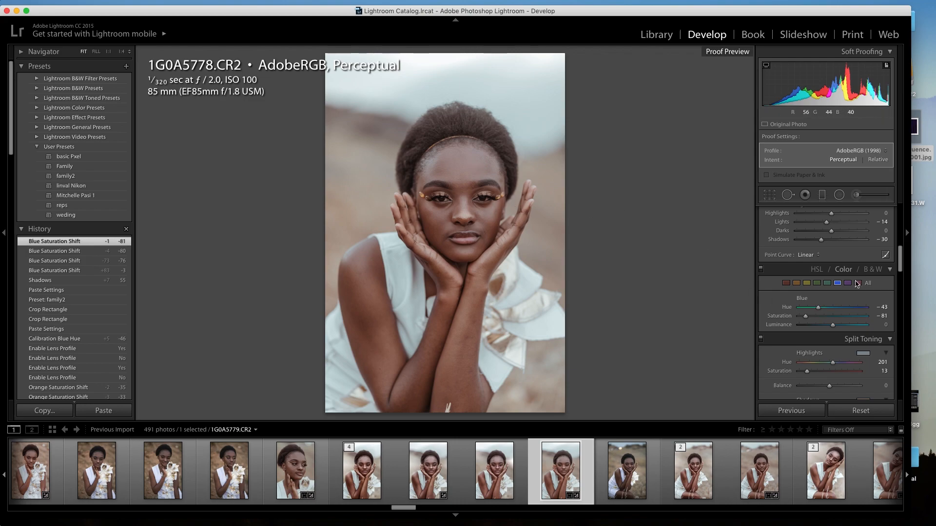
- Check the Orange colour adjustments, then try different Yellow saturation levels and set it to -68
left_click(799, 283)
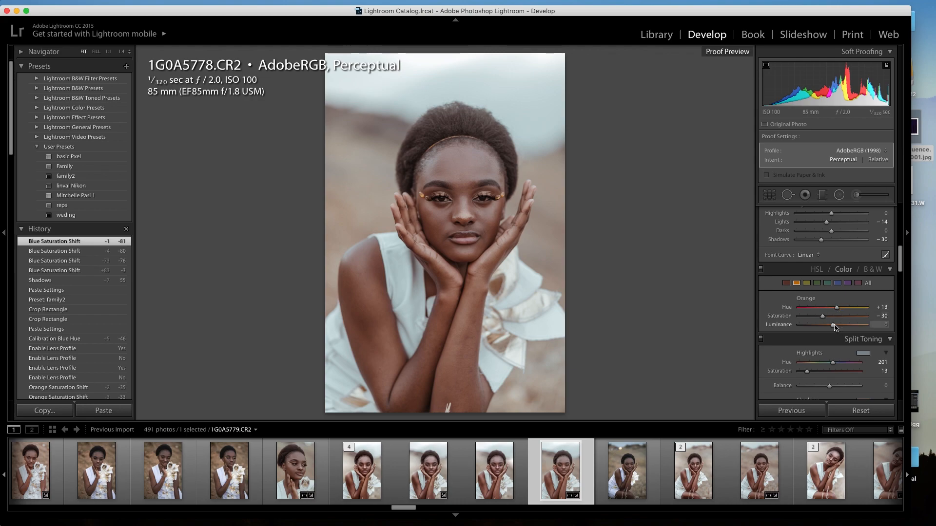
left_click(806, 283)
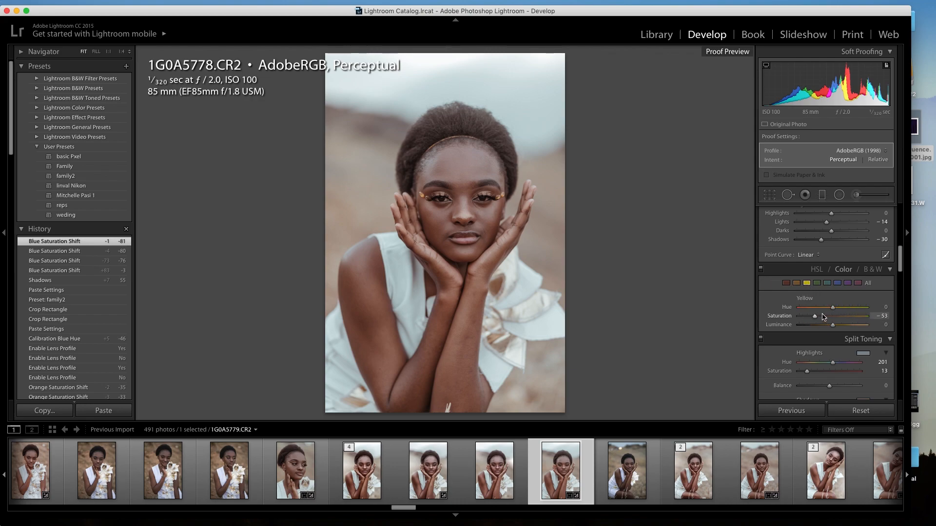
mouse_move(815, 316)
left_mouse_down()
mouse_move(834, 316)
mouse_move(814, 319)
mouse_move(823, 316)
left_mouse_up()
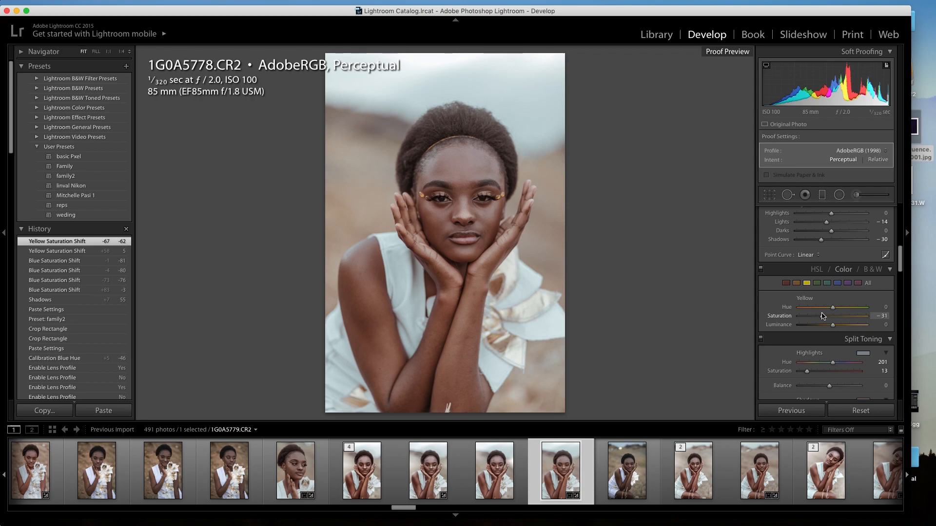
left_click_drag(835, 320, 810, 317)
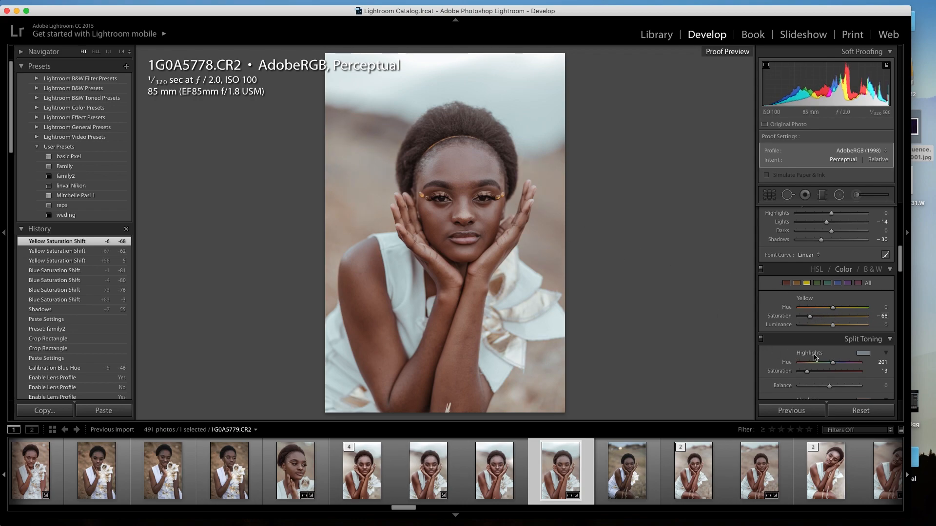
- Review the split toning and detail settings, and compare the portrait with lens profile corrections off and on
scroll(815, 357, "down", 1)
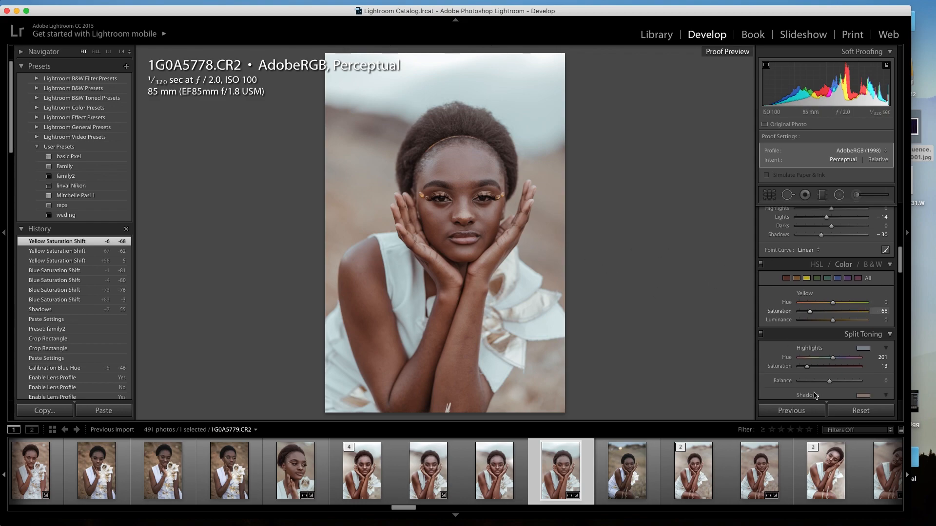
scroll(820, 254, "down", 5)
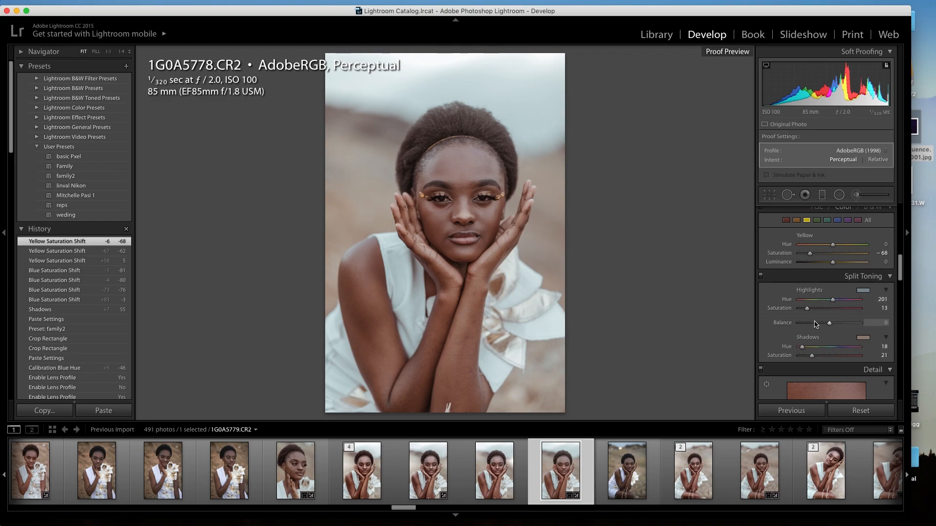
scroll(816, 323, "down", 5)
scroll(815, 322, "down", 2)
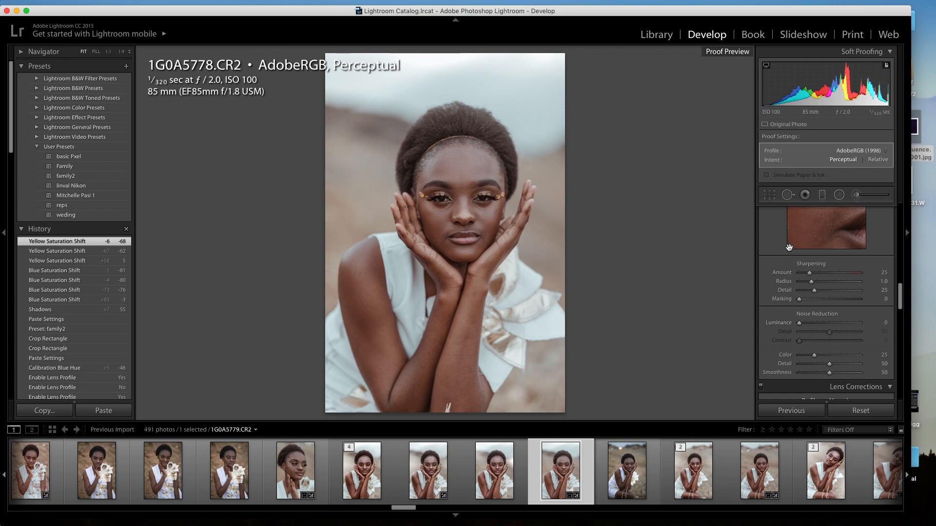
scroll(803, 290, "down", 1)
scroll(803, 290, "down", 5)
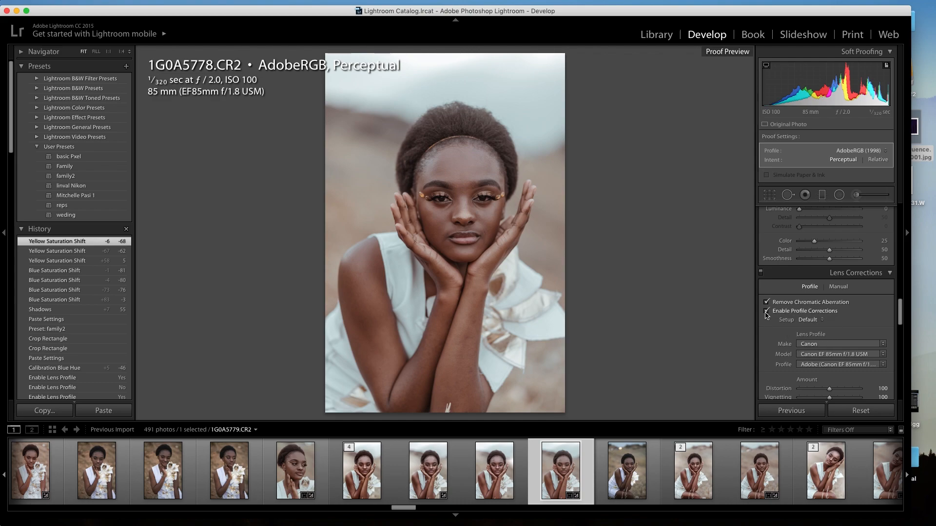
left_click(766, 314)
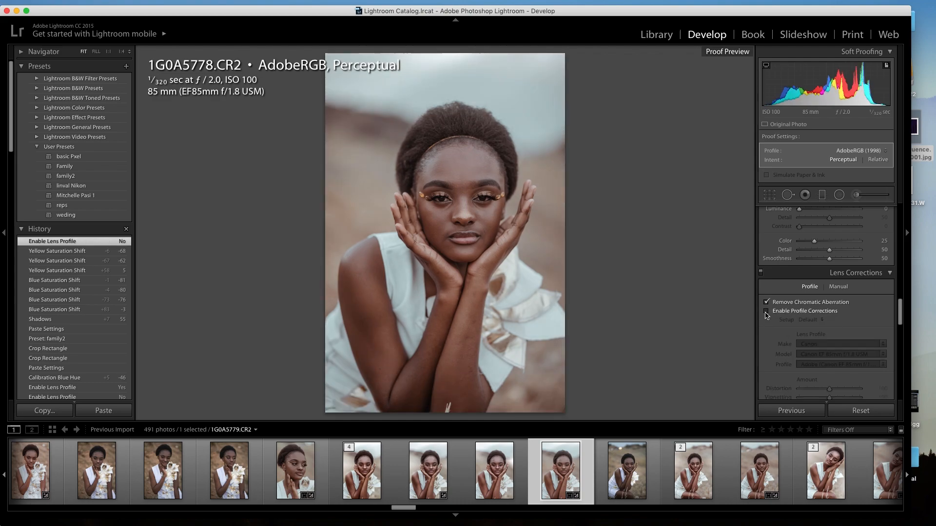
left_click(766, 313)
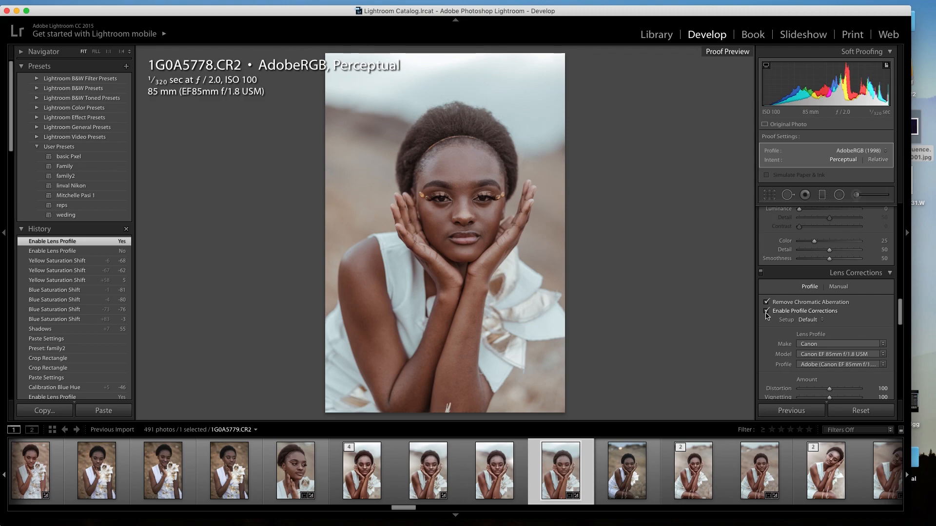
- Set the Blue Primary hue to -52 in the camera calibration
scroll(767, 316, "down", 2)
scroll(766, 316, "down", 10)
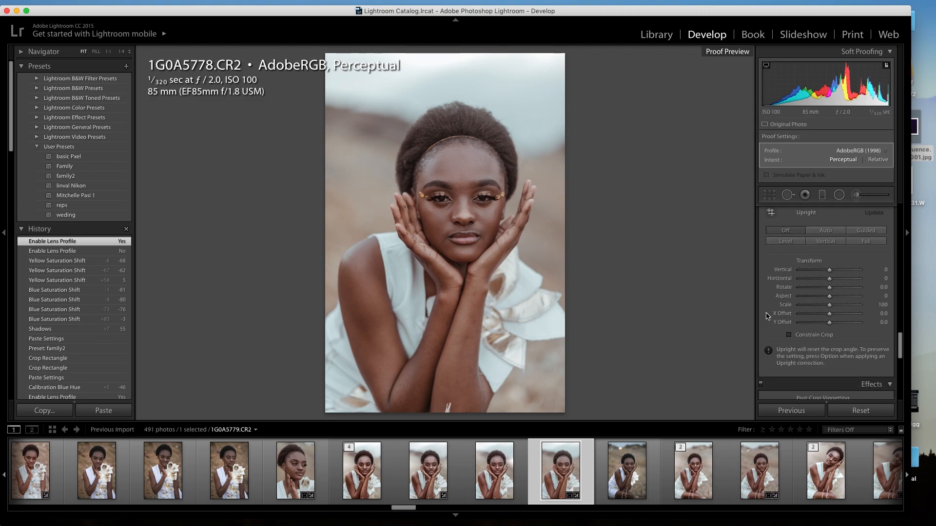
scroll(767, 316, "down", 5)
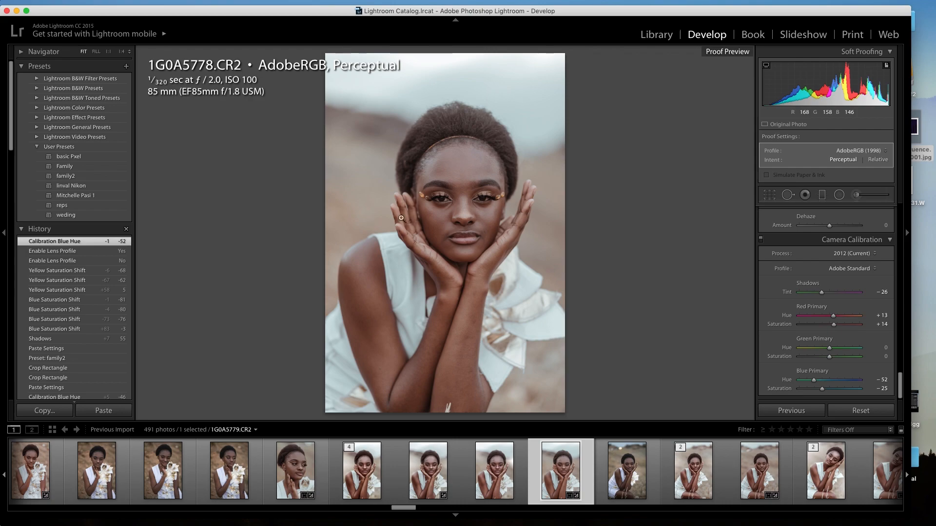
- Send the graded portrait 1G0A5778.CR2 from Lightroom to Adobe Photoshop CC 2018 for editing
right_click(432, 173)
mouse_move(449, 260)
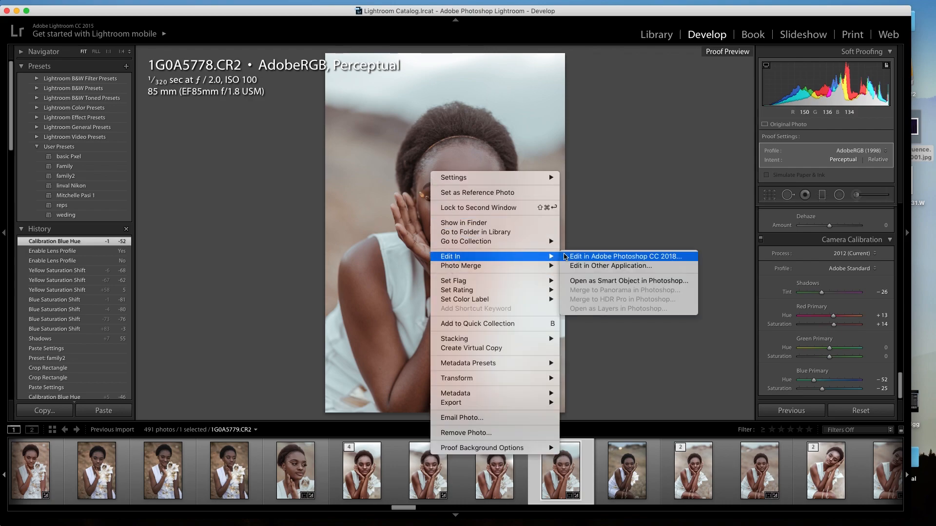
left_click(585, 258)
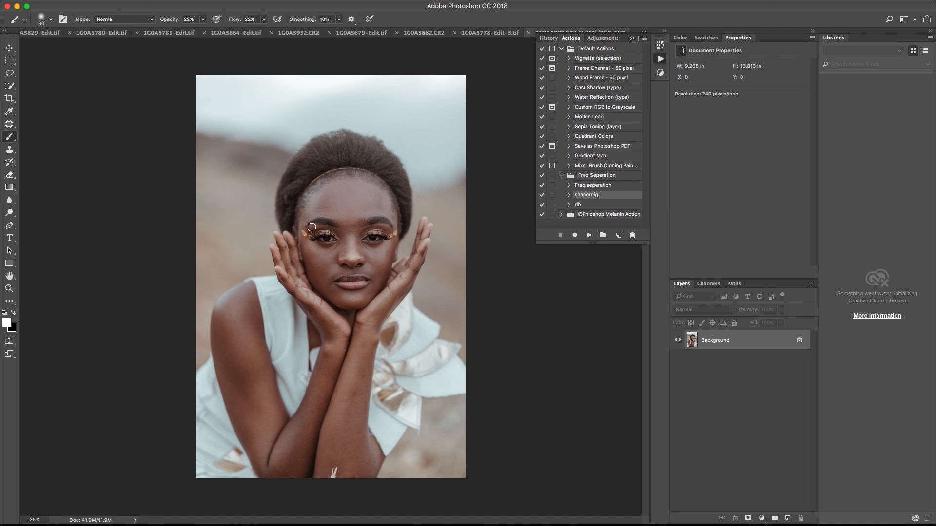
- Duplicate the portrait's Background layer onto a new layer above it
key("super+j")
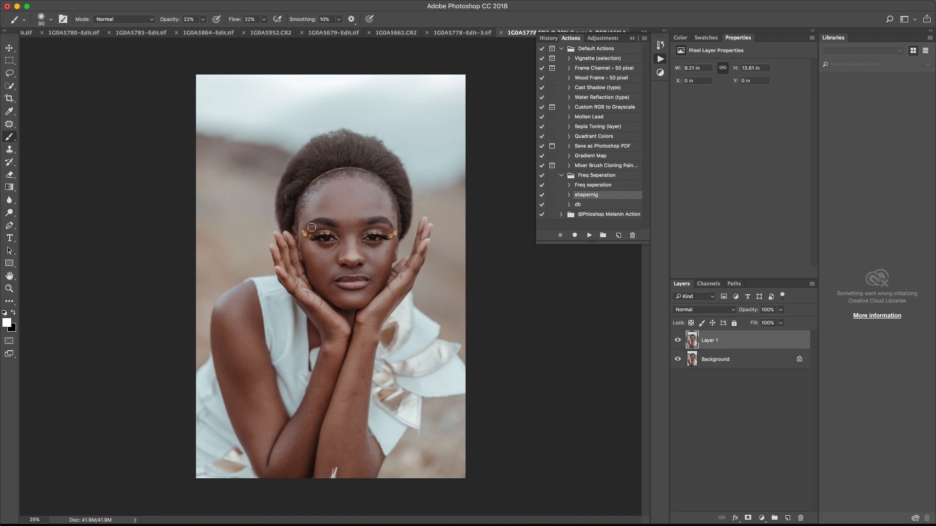
key("super+equal")
key("super+equal")
key("super+equal")
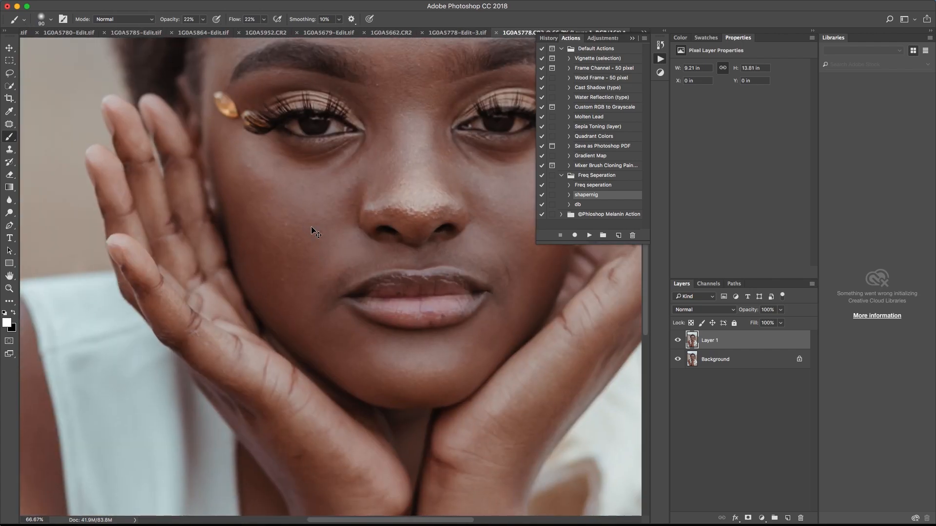
key("super+minus")
scroll(229, 285, "up", 3)
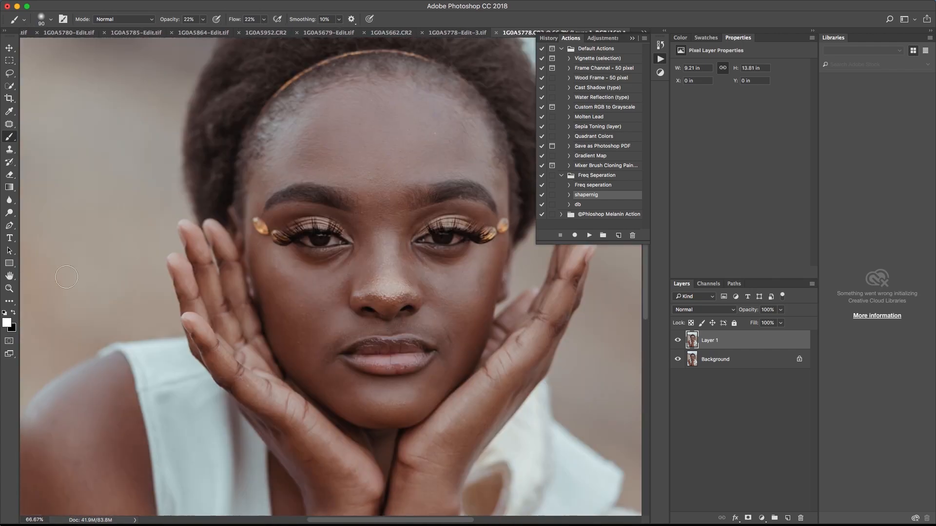
- Patch the blemishes on the forehead of Layer 1 with the Patch Tool at 100% magnification
left_click(10, 124)
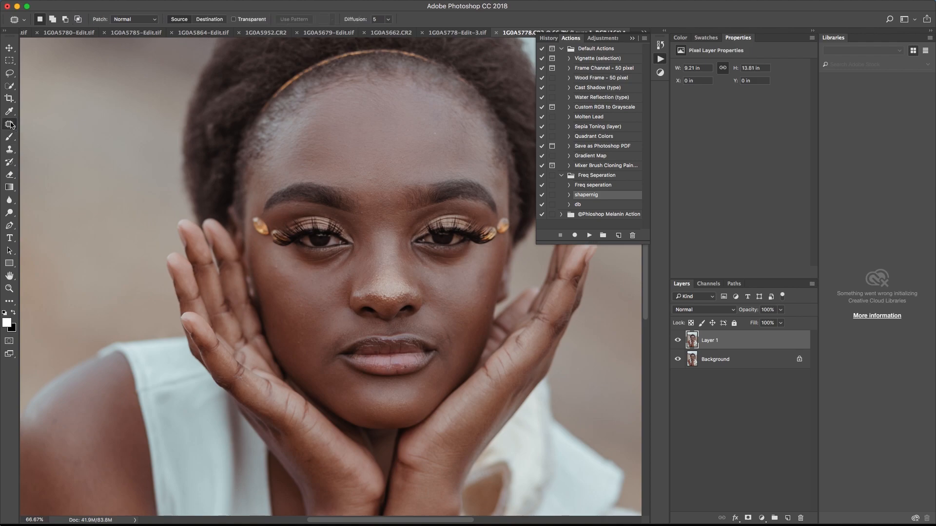
right_click(12, 127)
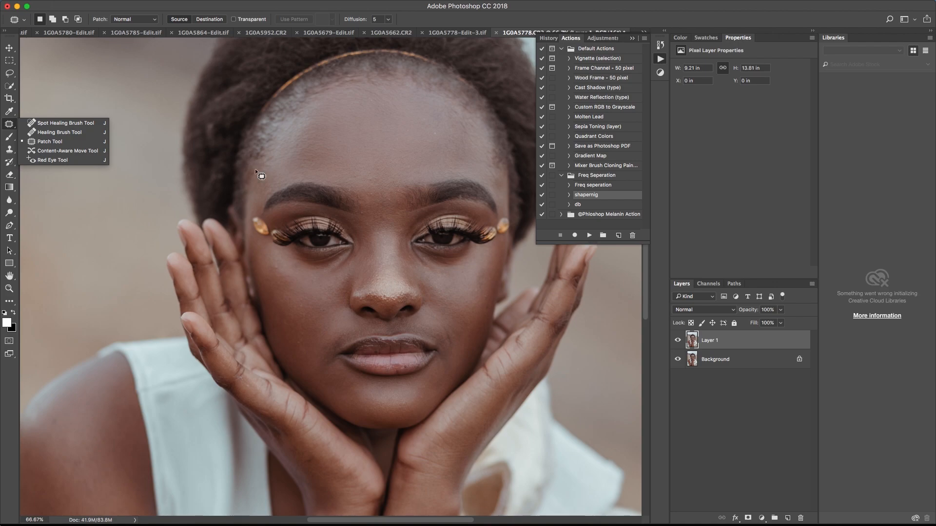
key("super+1")
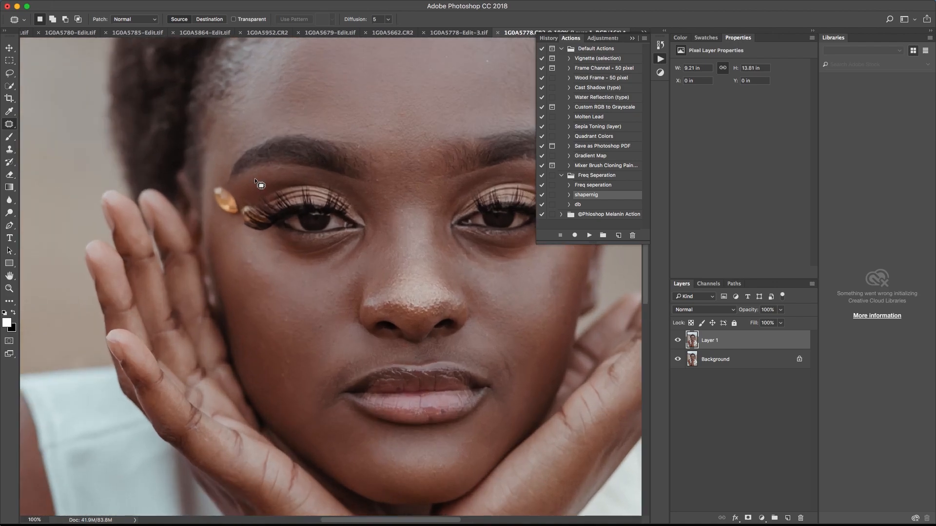
scroll(380, 521, "right", 2)
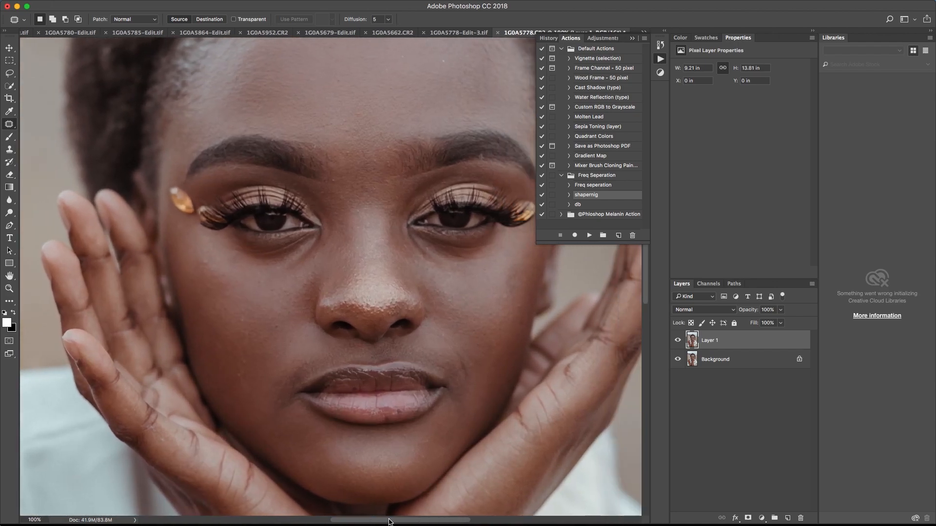
scroll(369, 411, "up", 4)
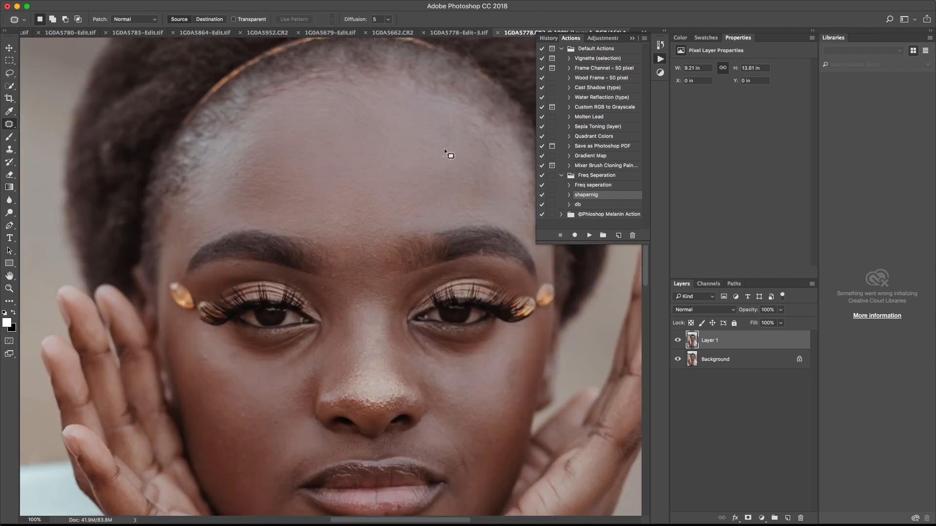
left_click_drag(440, 156, 431, 157)
mouse_move(361, 201)
left_mouse_down()
mouse_move(351, 207)
mouse_move(326, 153)
mouse_move(349, 158)
left_mouse_up()
mouse_move(335, 201)
left_mouse_down()
mouse_move(324, 223)
mouse_move(326, 208)
mouse_move(308, 187)
mouse_move(356, 223)
mouse_move(322, 210)
left_mouse_up()
- Patch the blemishes along the cheek beside the raised fingers with clean skin from nearby areas
mouse_move(198, 347)
left_mouse_down()
mouse_move(221, 357)
mouse_move(201, 361)
left_mouse_up()
mouse_move(220, 393)
left_mouse_down()
mouse_move(238, 417)
mouse_move(245, 405)
left_mouse_up()
mouse_move(243, 414)
left_mouse_down()
mouse_move(270, 414)
mouse_move(277, 404)
left_mouse_up()
left_click_drag(277, 413, 288, 375)
left_click_drag(286, 387, 315, 364)
left_click_drag(240, 394, 246, 393)
left_click_drag(248, 401, 263, 382)
- Patch the finer blemishes on the forehead and around the brows at higher magnification
key("super+plus")
left_click(506, 139)
left_click_drag(345, 62, 332, 61)
left_click_drag(400, 520, 451, 522)
left_click_drag(320, 214, 322, 217)
left_click_drag(316, 227, 331, 217)
- Patch the small skin blemishes across the cheek and lower face with clean nearby skin
left_click(288, 521)
scroll(352, 423, "down", 8)
left_click_drag(312, 182, 315, 182)
left_click_drag(336, 197, 382, 206)
left_click_drag(386, 213, 375, 199)
left_click_drag(389, 215, 387, 205)
left_click_drag(309, 375, 312, 375)
left_click_drag(324, 375, 319, 345)
left_click_drag(405, 326, 403, 327)
mouse_move(409, 342)
left_mouse_down()
mouse_move(390, 287)
mouse_move(414, 298)
left_mouse_up()
left_click_drag(415, 320, 403, 445)
mouse_move(325, 362)
left_mouse_down()
mouse_move(320, 347)
mouse_move(325, 360)
left_mouse_up()
left_click_drag(422, 363, 420, 365)
left_click_drag(425, 371, 414, 348)
- Patch the remaining blemishes and uneven spots on the opposite side of the face
mouse_move(392, 520)
left_mouse_down()
mouse_move(442, 501)
mouse_move(429, 507)
left_mouse_up()
mouse_move(384, 447)
left_mouse_down()
mouse_move(372, 473)
mouse_move(361, 462)
left_mouse_up()
left_click_drag(518, 337, 515, 333)
left_click_drag(521, 352, 498, 287)
left_click_drag(557, 303, 553, 297)
left_click_drag(444, 520, 461, 501)
left_click_drag(490, 229, 492, 263)
left_click_drag(447, 218, 443, 190)
left_click_drag(415, 164, 414, 166)
left_click_drag(418, 174, 445, 141)
mouse_move(487, 177)
left_mouse_down()
mouse_move(472, 188)
mouse_move(461, 312)
left_mouse_up()
mouse_move(408, 298)
left_mouse_down()
mouse_move(413, 321)
mouse_move(408, 301)
left_mouse_up()
left_click_drag(423, 319, 418, 446)
- Patch the visible marks on the hands and arms at lower magnification
key("super+minus")
key("super+minus")
key("super+minus")
mouse_move(440, 494)
left_mouse_down()
mouse_move(414, 358)
mouse_move(401, 408)
left_mouse_up()
left_click_drag(403, 424, 409, 319)
left_click(336, 252)
left_click_drag(405, 463, 416, 474)
left_click_drag(312, 432, 311, 430)
left_click_drag(338, 408, 340, 408)
left_click_drag(336, 421, 324, 382)
left_click_drag(316, 455, 379, 469)
- Compare the portrait before and after patching by hiding and showing Layer 1
scroll(396, 378, "up", 5)
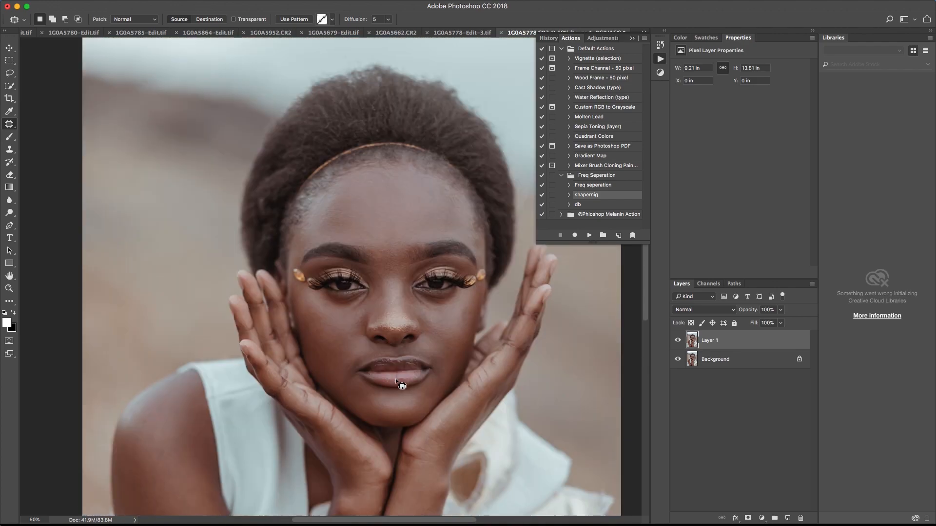
key("super+minus")
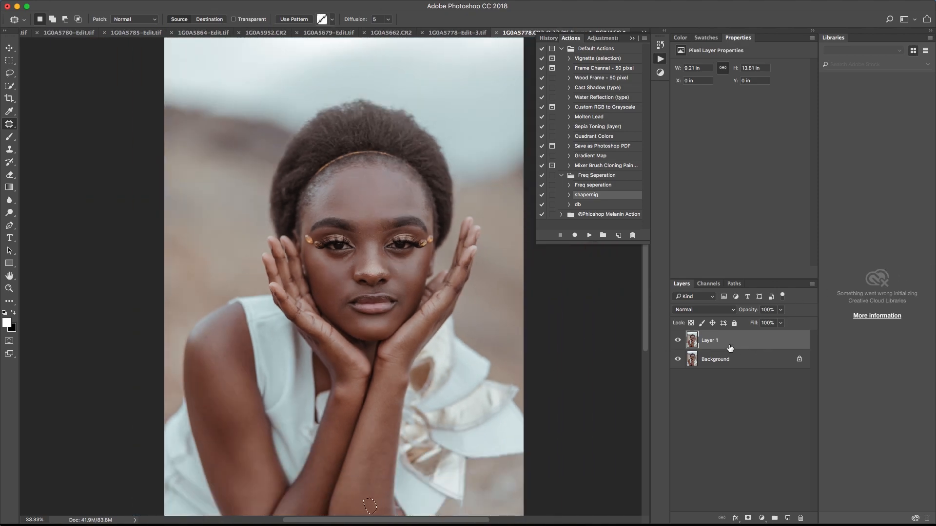
key("super+plus")
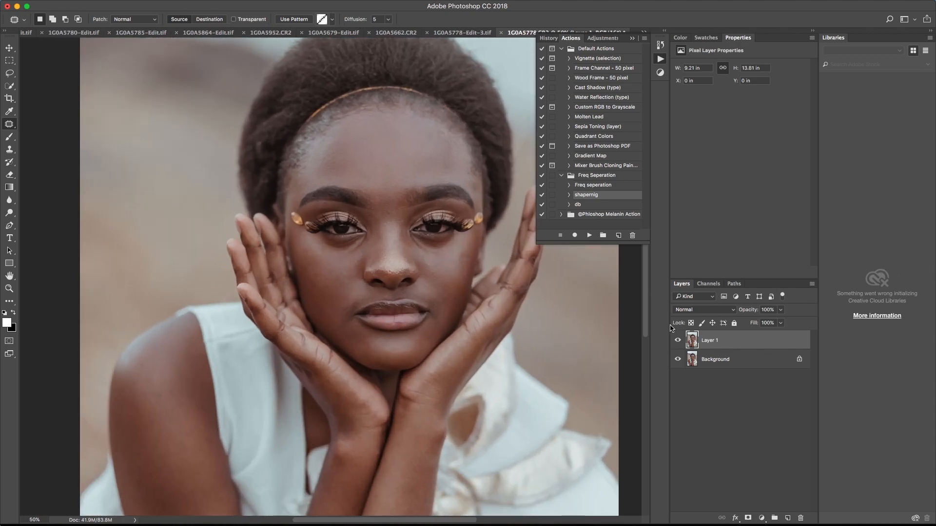
left_click(677, 341)
left_click(678, 342)
left_click(678, 343)
left_click(678, 341)
- Patch the remaining mark on the forearm and clear the selection
scroll(393, 385, "down", 10)
left_click_drag(385, 353, 388, 375)
key("ctrl+d")
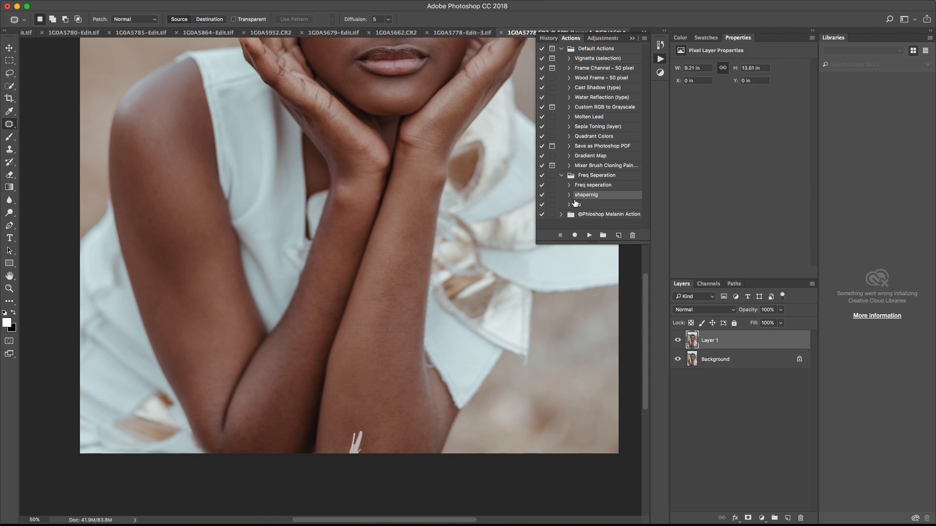
- Run the db action from the Freq Seperation set to build the dodge and burn group
scroll(243, 276, "up", 5)
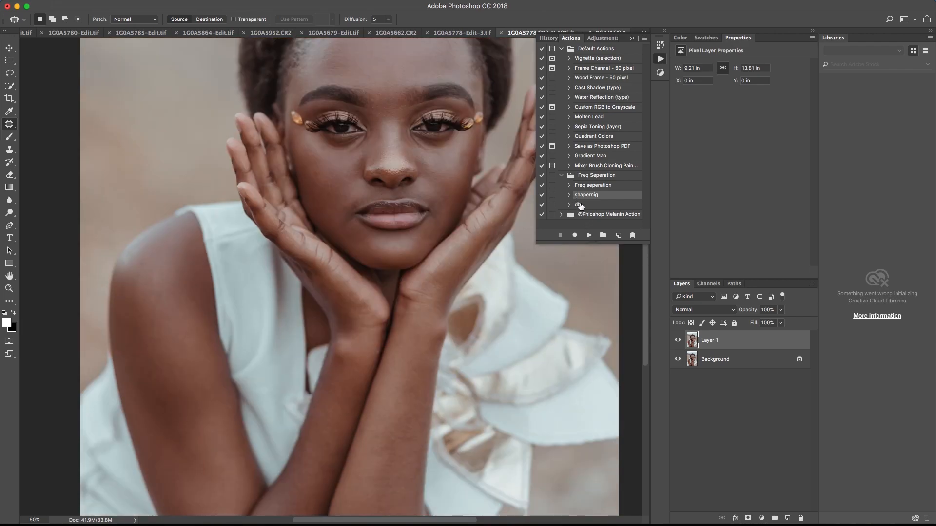
left_click(585, 206)
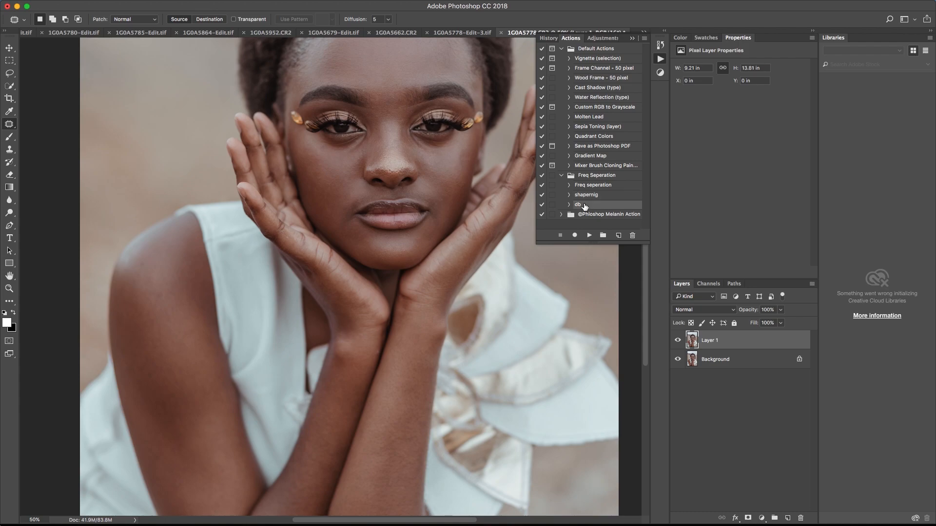
left_click(588, 236)
scroll(434, 272, "up", 6)
scroll(434, 272, "down", 2)
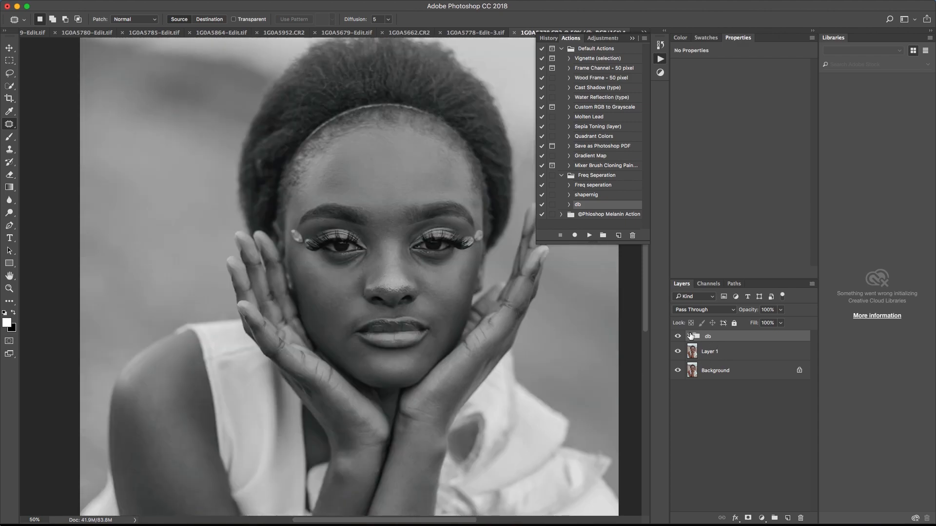
- Expand the db group and examine its dodge and burn curves layers
left_click(692, 336)
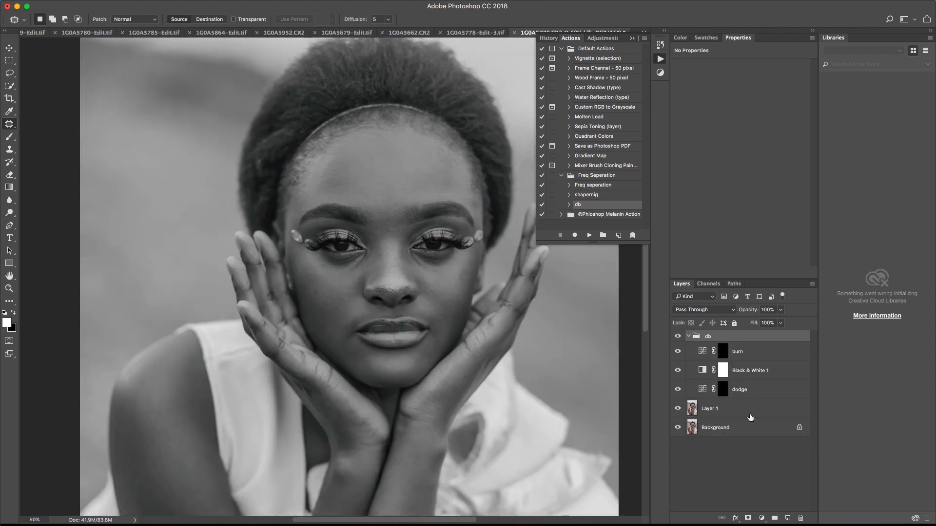
left_click(744, 393)
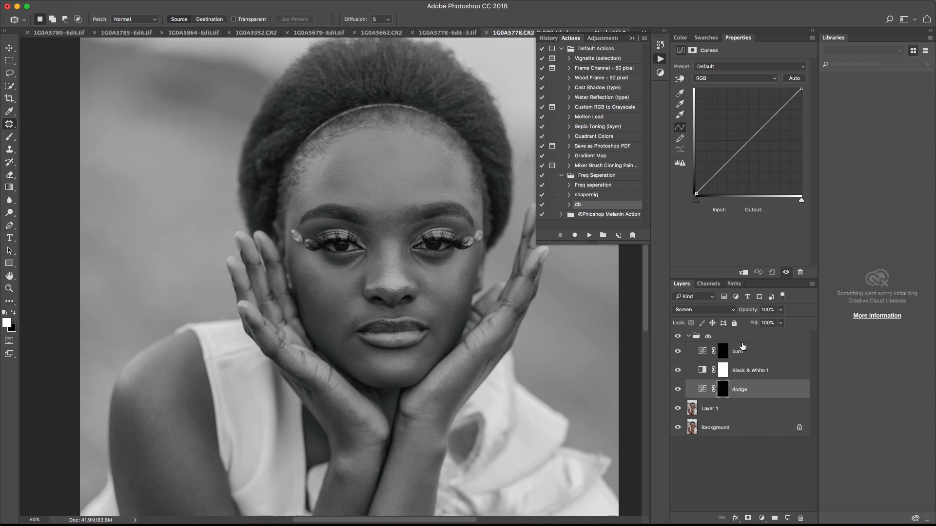
left_click(744, 351)
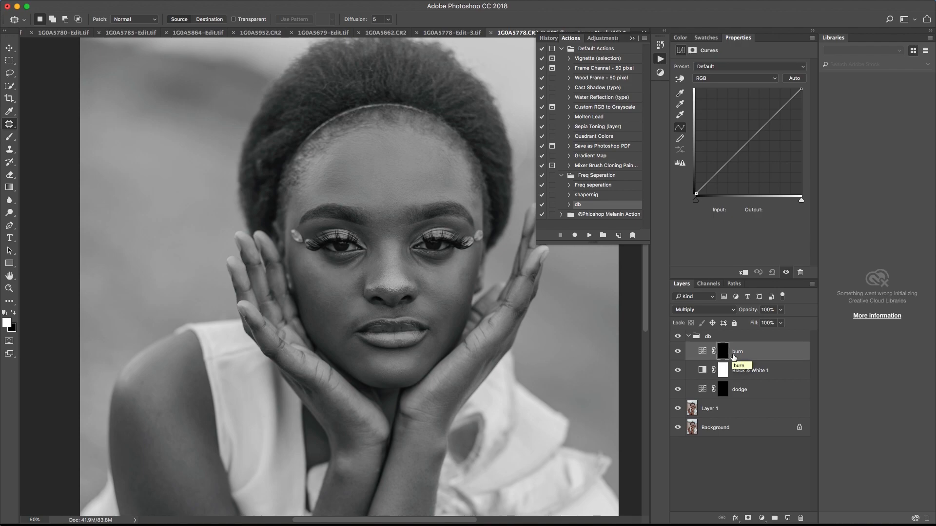
- Set Reds to -151 on the Black & White 1 adjustment layer and activate the Brush tool
left_click(757, 374)
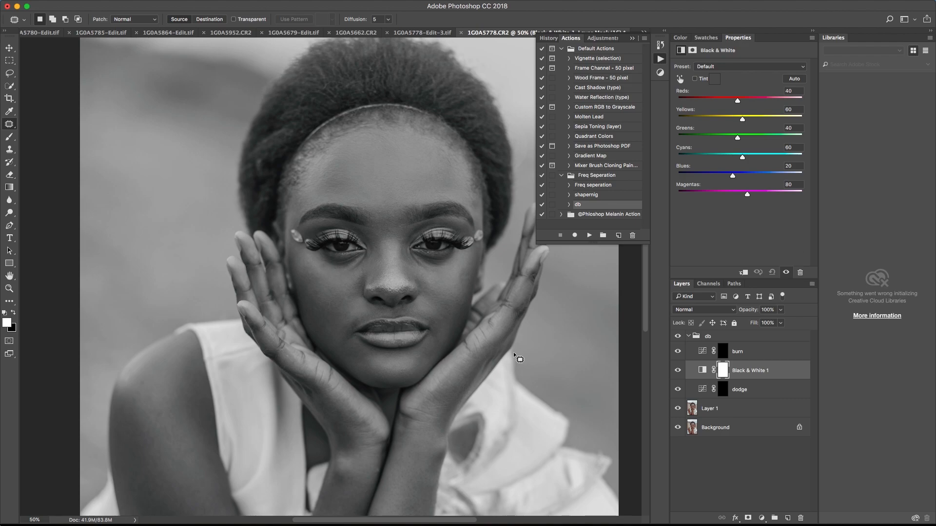
left_click(9, 137)
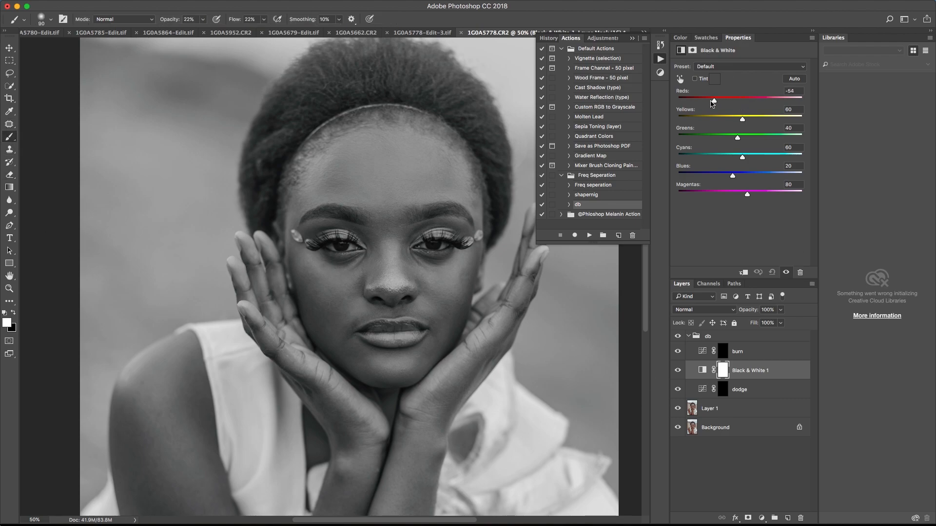
left_click_drag(714, 102, 696, 101)
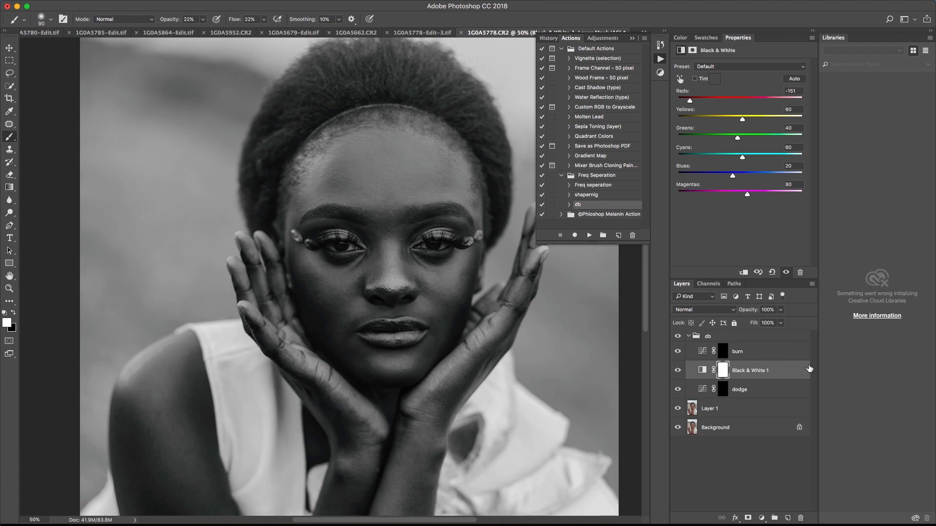
- Paint white on the dodge layer's mask over the cheek below the eye with a brush of about 100 px
left_click(741, 390)
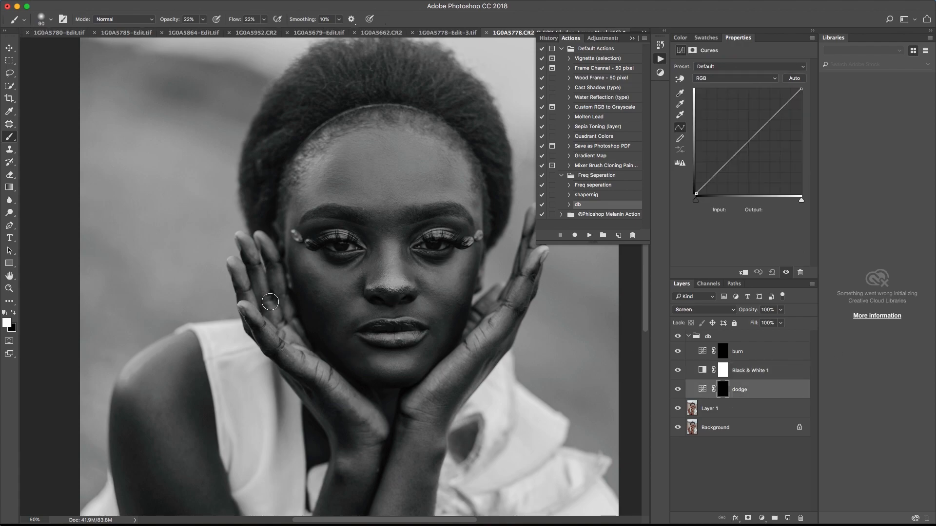
key("bracketright")
key("bracketright")
key("bracketright")
key("bracketright")
key("bracketleft")
key("bracketleft")
key("bracketleft")
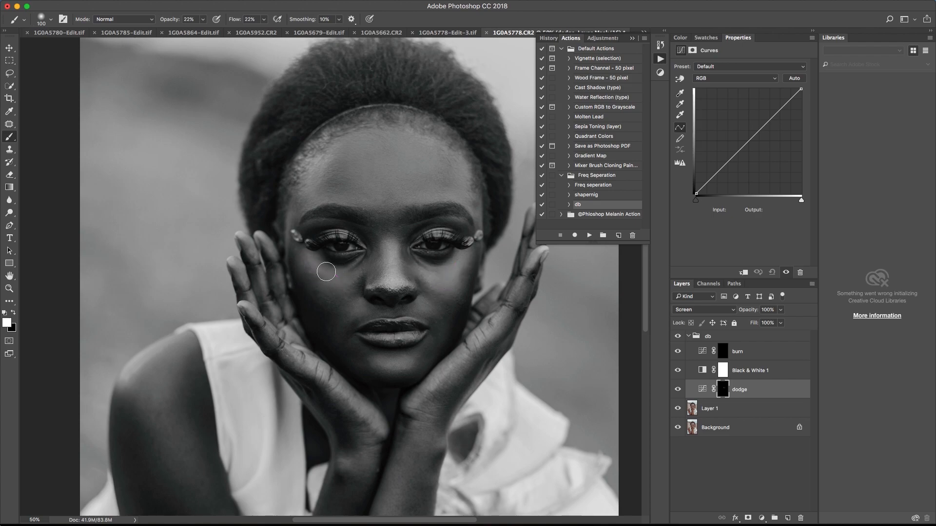
mouse_move(321, 278)
left_mouse_down()
mouse_move(311, 264)
mouse_move(327, 283)
left_mouse_up()
key("bracketright")
key("bracketleft")
key("bracketleft")
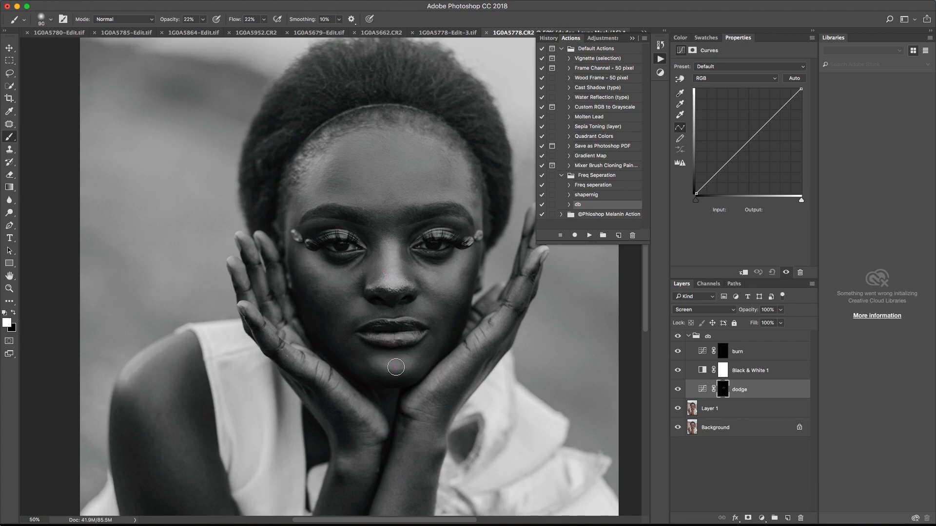
- Dodge the highlights along the palm and wrist supporting the chin with a larger brush
key("bracketright")
key("bracketright")
key("bracketright")
key("bracketright")
mouse_move(302, 352)
left_mouse_down()
mouse_move(315, 352)
mouse_move(350, 402)
mouse_move(276, 343)
mouse_move(346, 399)
mouse_move(270, 301)
mouse_move(244, 248)
mouse_move(374, 409)
left_mouse_up()
key("bracketleft")
key("bracketleft")
key("bracketleft")
- Dodge the lower forehead, both cheeks and the skin beside the mouth with small brush sizes
key("super+plus")
key("bracketright")
key("bracketright")
mouse_move(409, 173)
left_mouse_down()
mouse_move(381, 146)
mouse_move(396, 173)
mouse_move(435, 142)
left_mouse_up()
key("bracketleft")
key("bracketleft")
key("bracketleft")
mouse_move(323, 287)
left_mouse_down()
mouse_move(353, 315)
mouse_move(355, 303)
mouse_move(338, 309)
mouse_move(500, 273)
mouse_move(488, 282)
left_mouse_up()
key("bracketleft")
mouse_move(441, 393)
left_mouse_down()
mouse_move(387, 398)
mouse_move(383, 360)
mouse_move(456, 349)
mouse_move(449, 341)
left_mouse_up()
- Dodge the highlights along the raised hand and across the forehead with a larger brush
key("bracketright")
key("bracketright")
key("bracketright")
key("bracketright")
key("bracketright")
key("bracketright")
key("bracketright")
key("bracketright")
key("bracketright")
left_click_drag(482, 406, 577, 304)
left_click_drag(511, 370, 583, 279)
scroll(441, 243, "up", 5)
mouse_move(319, 317)
left_mouse_down()
mouse_move(423, 302)
mouse_move(398, 270)
left_mouse_up()
- Dodge the highlights along the forearm and upper arm with a brush of about 300 px
key("super+minus")
key("super+minus")
key("super+minus")
key("bracketright")
key("bracketright")
key("bracketright")
key("bracketright")
key("bracketright")
left_click_drag(344, 361, 336, 446)
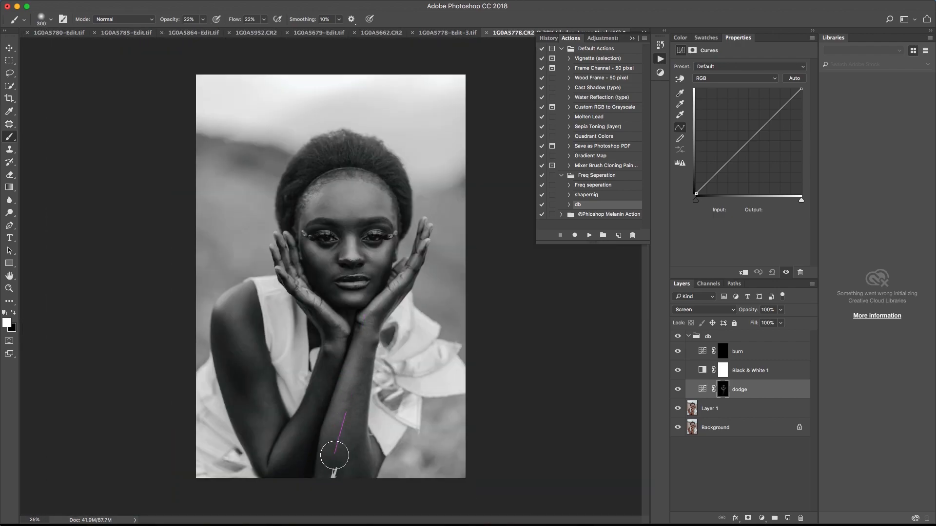
key("bracketleft")
left_click_drag(271, 386, 237, 329)
- Dodge a small area beside the raised wrist with a reduced brush size
key("bracketleft")
key("bracketleft")
key("bracketleft")
key("bracketleft")
key("bracketleft")
key("bracketleft")
left_click_drag(401, 303, 392, 292)
- Dodge the background along the upper side edge with a much larger brush, and reduce the brush to 150 px
key("bracketright")
key("bracketright")
key("bracketright")
key("bracketright")
key("bracketright")
key("bracketright")
key("bracketright")
key("bracketright")
key("bracketright")
key("bracketright")
mouse_move(198, 90)
left_mouse_down()
mouse_move(368, 70)
mouse_move(421, 100)
mouse_move(259, 110)
mouse_move(197, 141)
left_mouse_up()
key("bracketleft")
key("bracketleft")
key("bracketleft")
key("bracketleft")
key("bracketleft")
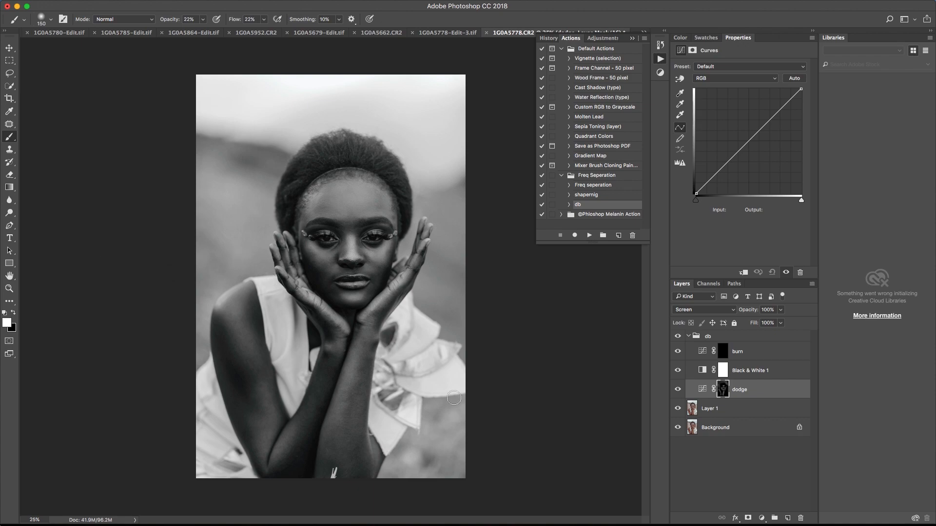
- Compare the portrait with the dodge layer hidden and shown
left_click(678, 389)
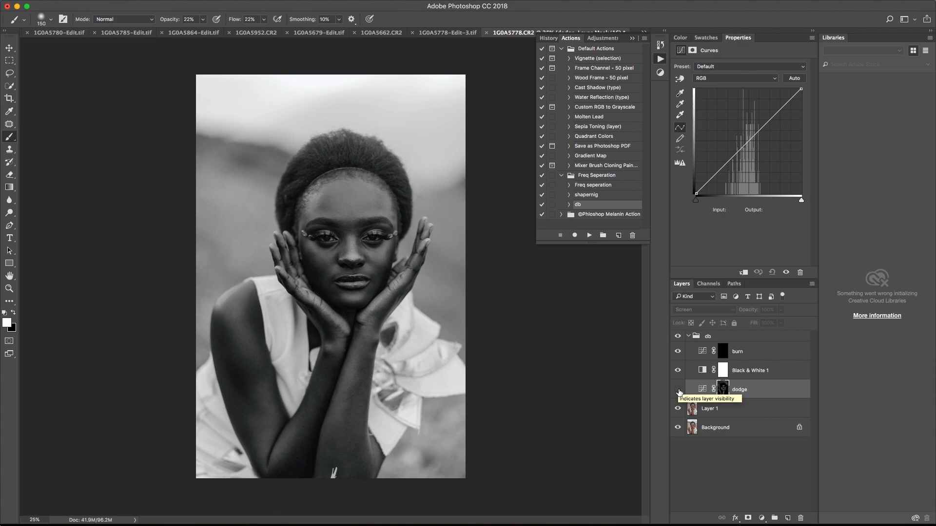
left_click(677, 390)
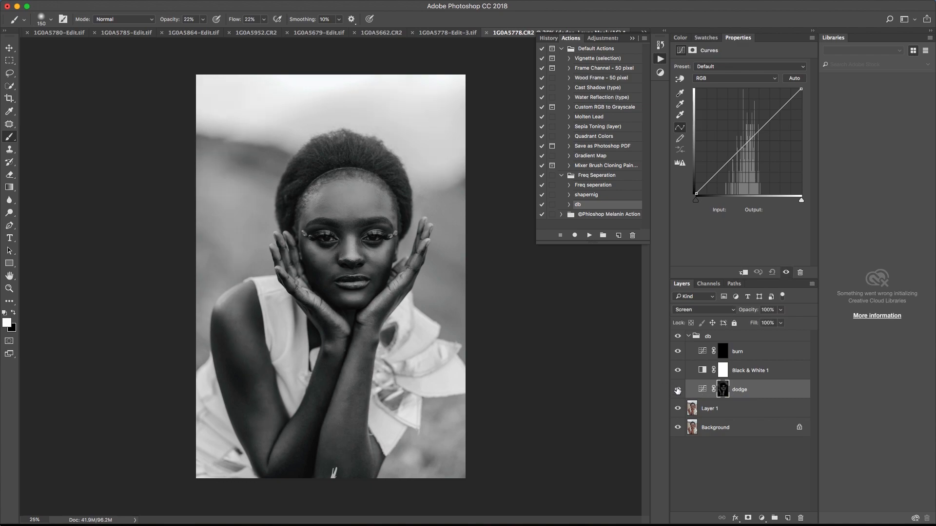
left_click(678, 390)
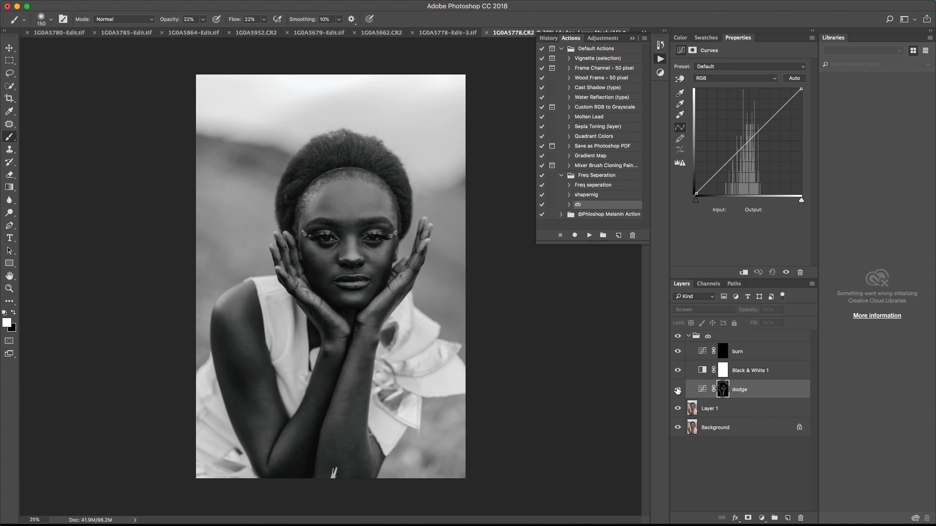
- Show the dodge layer again, and burn the shaded temple and cheek on the burn layer's mask with a resized brush
left_click(678, 390)
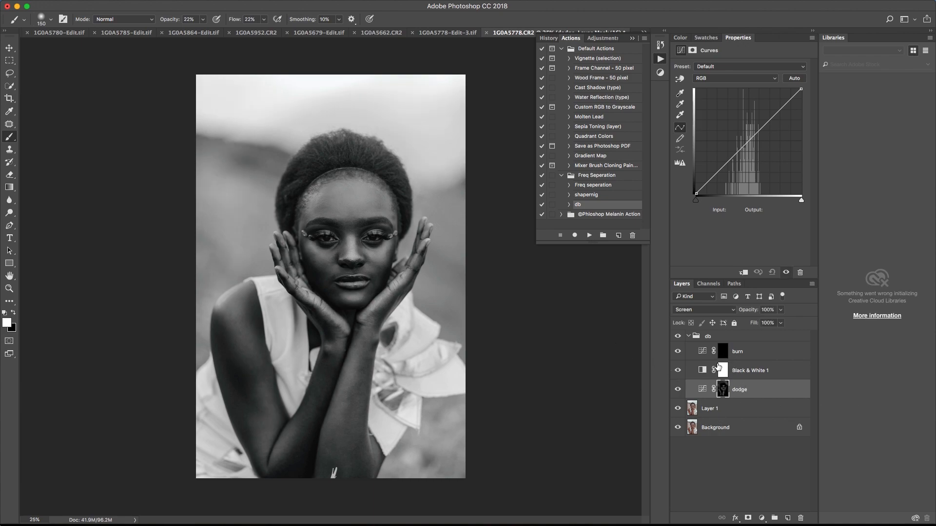
left_click(742, 355)
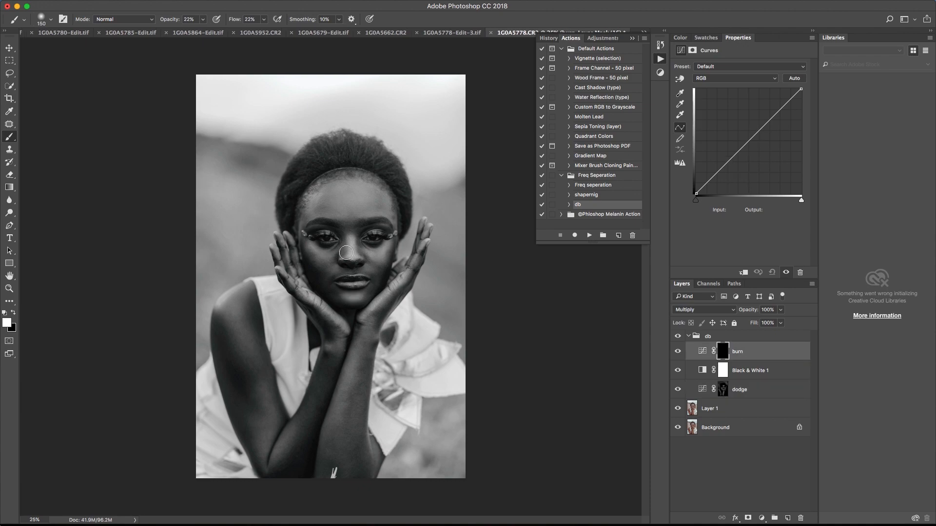
key("bracketright")
key("bracketright")
key("bracketright")
key("bracketright")
key("bracketleft")
key("bracketleft")
mouse_move(392, 204)
left_mouse_down()
mouse_move(376, 178)
mouse_move(394, 215)
left_mouse_up()
key("bracketleft")
key("bracketleft")
mouse_move(384, 265)
left_mouse_down()
mouse_move(369, 285)
mouse_move(381, 265)
mouse_move(371, 277)
mouse_move(379, 292)
mouse_move(373, 273)
mouse_move(392, 248)
mouse_move(376, 281)
left_mouse_up()
- Burn the palm beside the cheek with a larger brush and the hairline across the forehead with a smaller one
key("bracketright")
key("bracketright")
key("bracketright")
key("bracketright")
mouse_move(304, 261)
left_mouse_down()
mouse_move(310, 284)
mouse_move(293, 248)
mouse_move(308, 288)
mouse_move(291, 245)
left_mouse_up()
key("bracketleft")
key("bracketleft")
mouse_move(307, 189)
left_mouse_down()
mouse_move(307, 166)
mouse_move(299, 198)
mouse_move(312, 167)
mouse_move(404, 209)
mouse_move(396, 185)
mouse_move(405, 215)
mouse_move(372, 161)
mouse_move(406, 208)
mouse_move(387, 176)
mouse_move(342, 145)
mouse_move(346, 154)
mouse_move(326, 161)
mouse_move(312, 183)
mouse_move(359, 172)
mouse_move(400, 192)
mouse_move(375, 175)
mouse_move(392, 208)
mouse_move(377, 189)
mouse_move(308, 204)
mouse_move(309, 211)
mouse_move(316, 182)
mouse_move(310, 219)
mouse_move(285, 210)
mouse_move(295, 166)
mouse_move(317, 155)
mouse_move(357, 149)
mouse_move(403, 166)
left_mouse_up()
- Burn the full length of the front forearm with a large brush, and its inner edge with a smaller one
key("bracketleft")
key("bracketleft")
key("bracketright")
key("bracketright")
key("bracketright")
key("bracketleft")
key("bracketleft")
key("bracketright")
key("bracketright")
key("bracketright")
key("bracketright")
left_click_drag(342, 485, 370, 361)
key("bracketleft")
key("bracketleft")
key("bracketleft")
mouse_move(368, 403)
left_mouse_down()
mouse_move(352, 450)
mouse_move(356, 406)
mouse_move(348, 467)
mouse_move(361, 357)
left_mouse_up()
- Burn the outer edge of the upper arm with a reduced brush, and the shoulder's inner edge with a 125 px brush
key("bracketright")
key("bracketright")
key("bracketright")
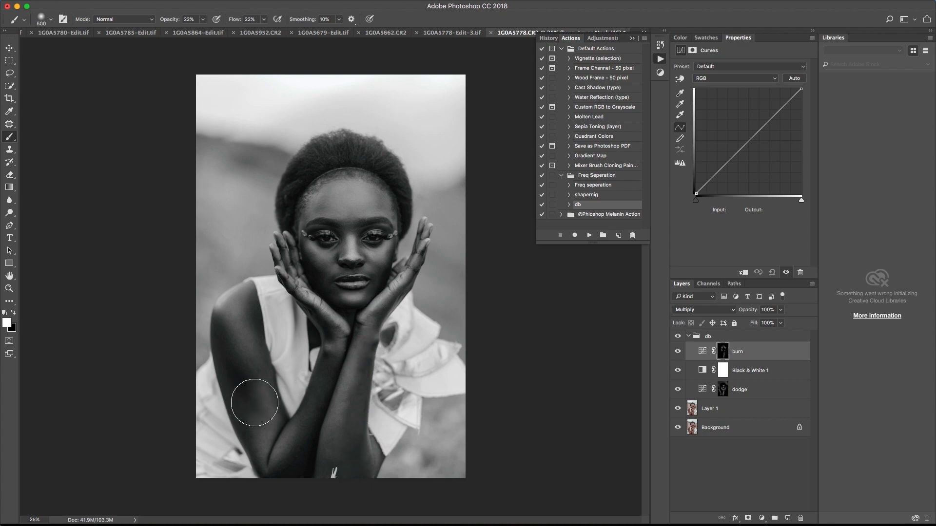
key("bracketleft")
key("bracketleft")
key("bracketleft")
mouse_move(234, 382)
left_mouse_down()
mouse_move(209, 326)
mouse_move(223, 336)
mouse_move(217, 328)
mouse_move(237, 386)
mouse_move(222, 359)
mouse_move(224, 331)
left_mouse_up()
key("bracketleft")
key("bracketleft")
key("bracketleft")
left_click_drag(257, 298, 267, 338)
- Burn the rear forearm up to the wrist at 125 px and the front forearm up to the hand with a larger brush
left_click_drag(325, 416, 331, 398)
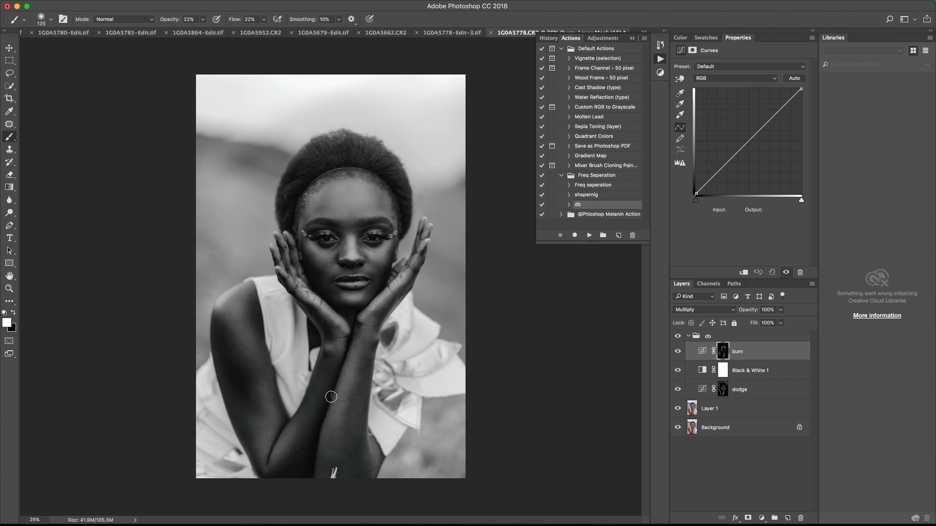
left_click_drag(340, 359, 340, 361)
left_click_drag(300, 476, 339, 348)
key("bracketright")
key("bracketright")
mouse_move(367, 387)
left_mouse_down()
mouse_move(369, 401)
mouse_move(378, 330)
mouse_move(404, 289)
left_mouse_up()
key("bracketleft")
key("bracketleft")
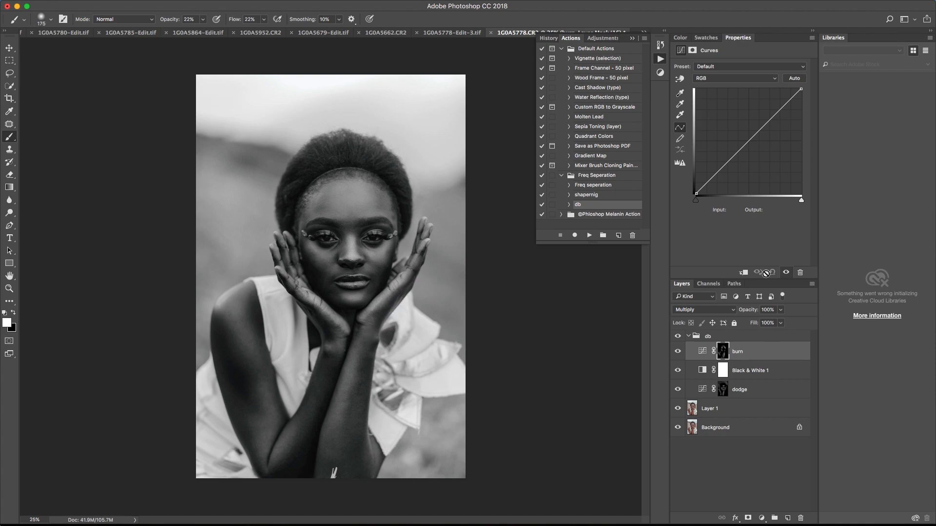
- Compare the portrait with the burn layer hidden and shown
left_click(677, 352)
left_click(677, 352)
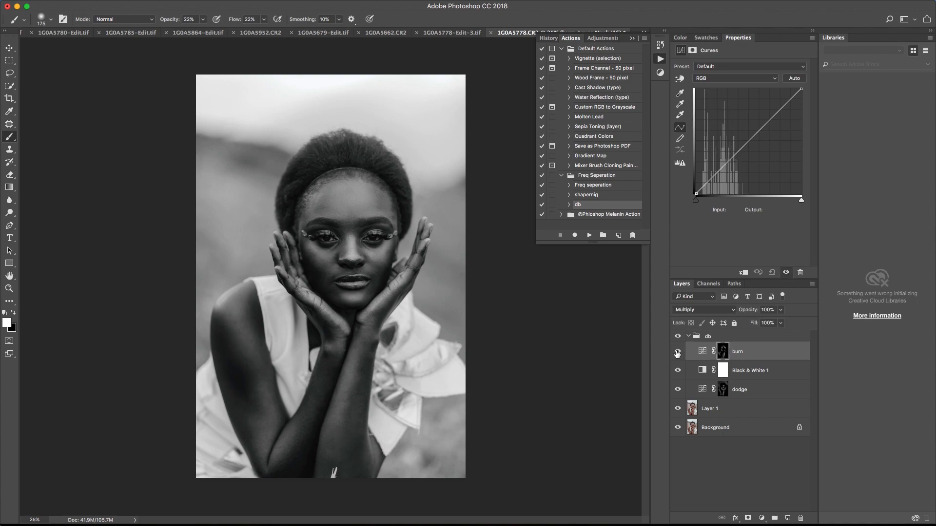
left_click(677, 352)
left_click(677, 352)
- Hide the Black & White 1 layer, and compare the colour portrait with the db group hidden and shown
left_click(678, 372)
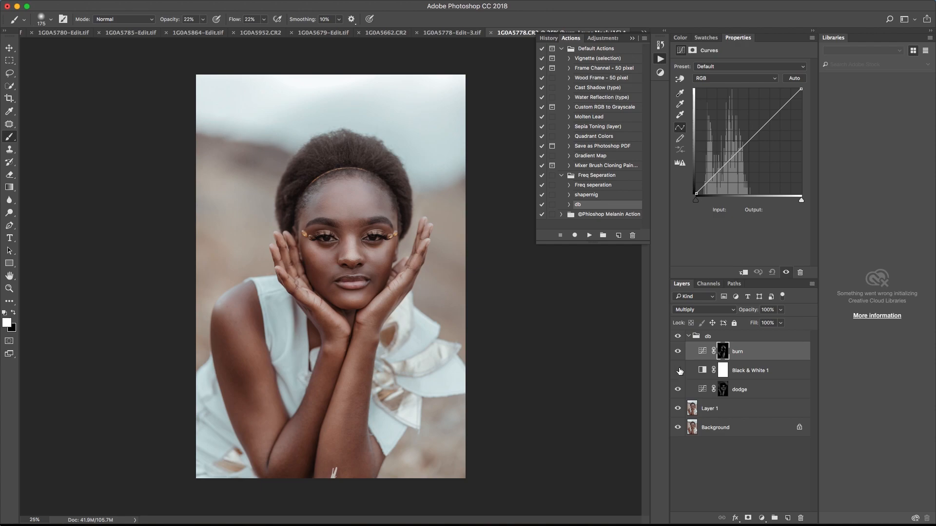
left_click(678, 337)
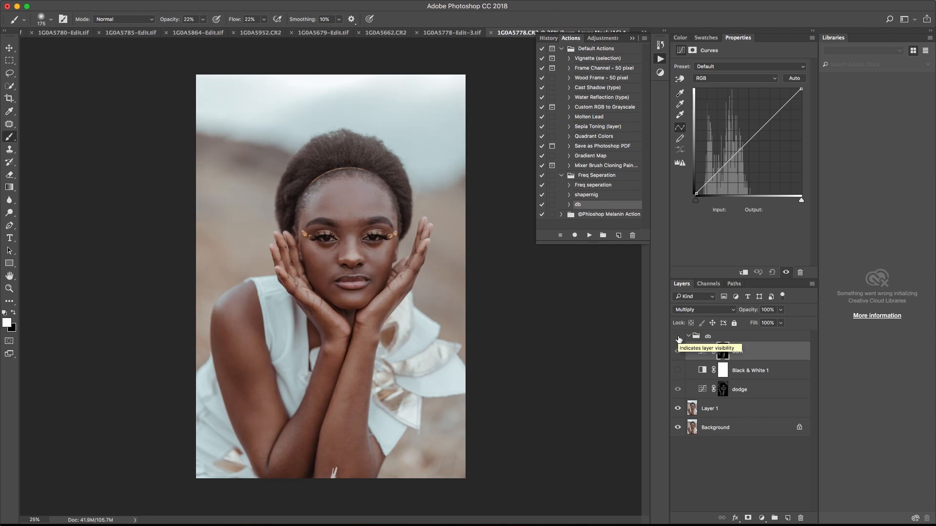
left_click(678, 337)
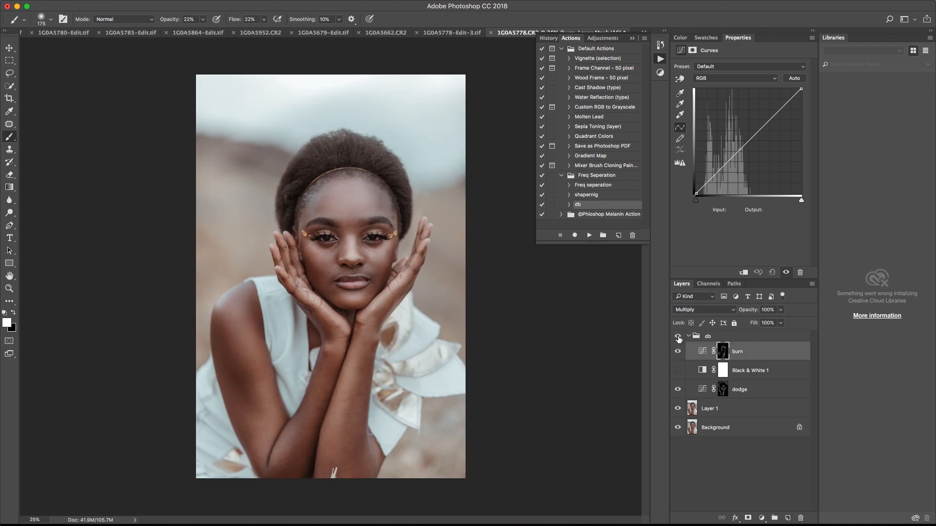
left_click(678, 337)
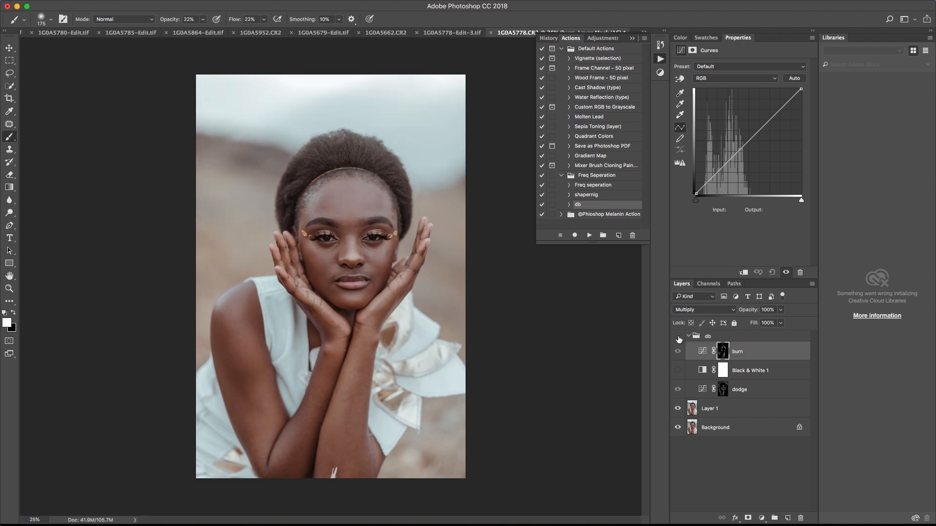
left_click(678, 336)
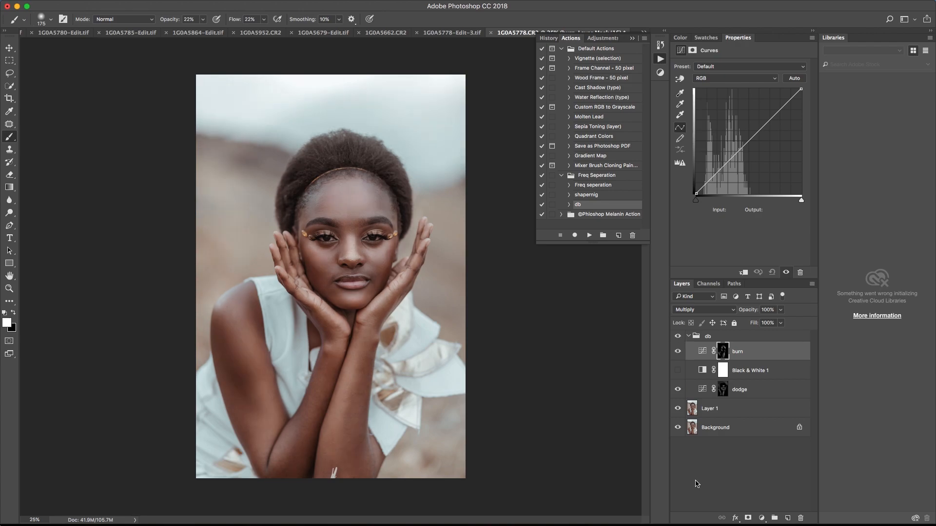
- Collapse the db group and add a Curves adjustment above it with black point input 11 and white point input 241
left_click(689, 337)
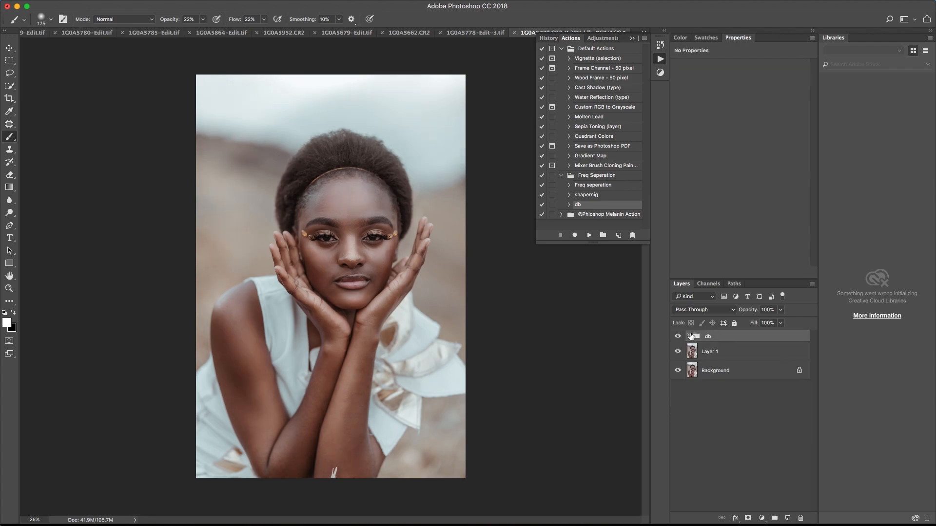
left_click(762, 519)
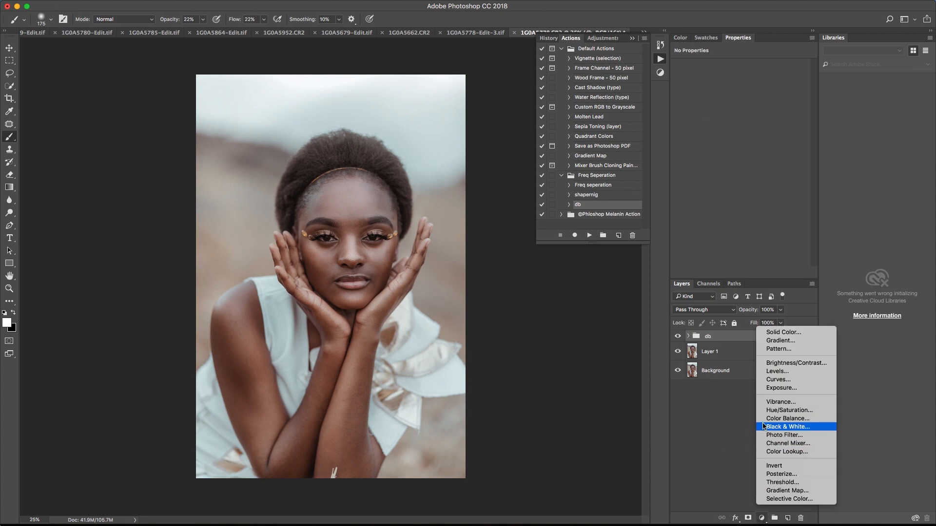
left_click(773, 384)
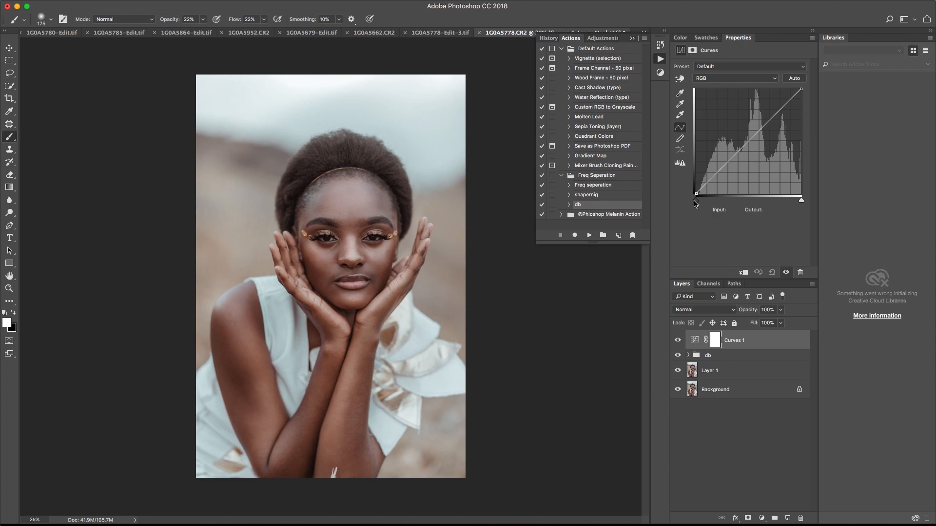
left_click_drag(695, 202, 698, 205)
left_click_drag(698, 204, 700, 204)
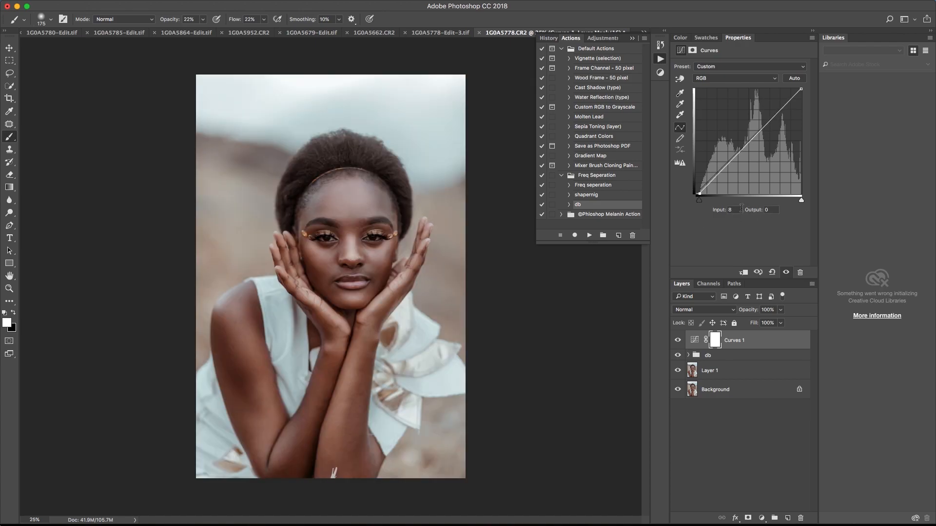
left_click_drag(802, 205, 796, 202)
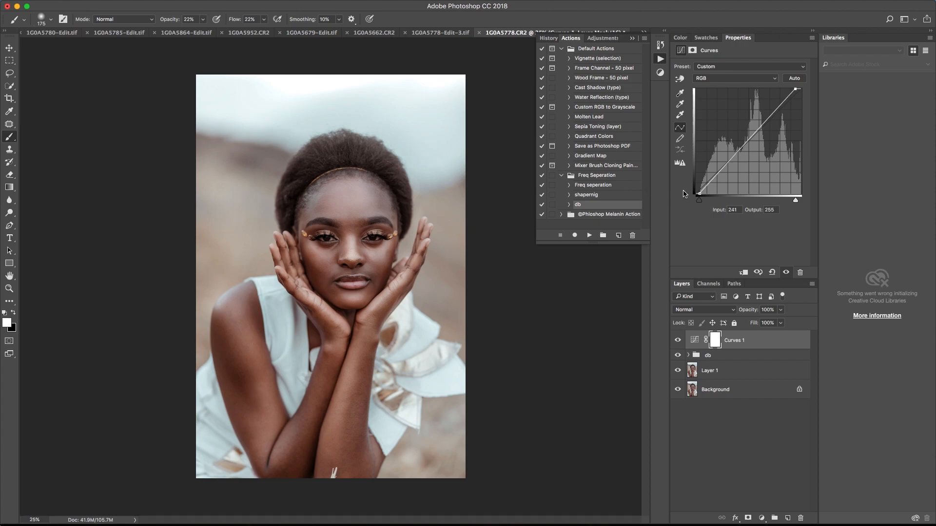
left_click_drag(700, 202, 700, 202)
- Add a Hue/Saturation adjustment layer and shift the Master hue slightly to the negative side
left_click(761, 518)
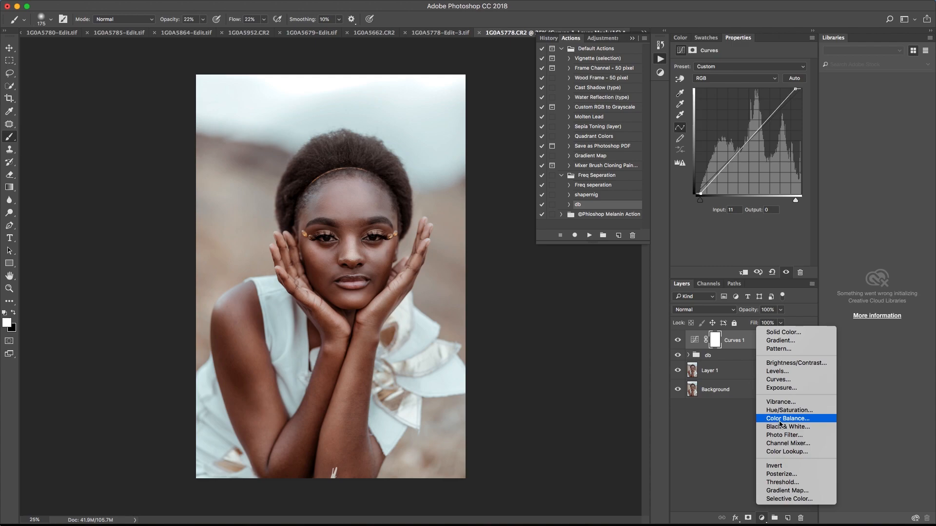
left_click(789, 410)
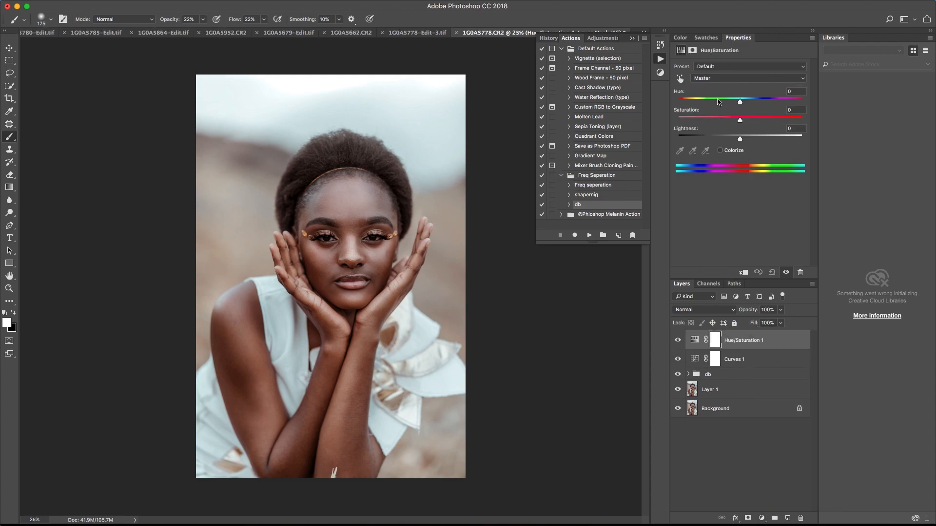
left_click(722, 79)
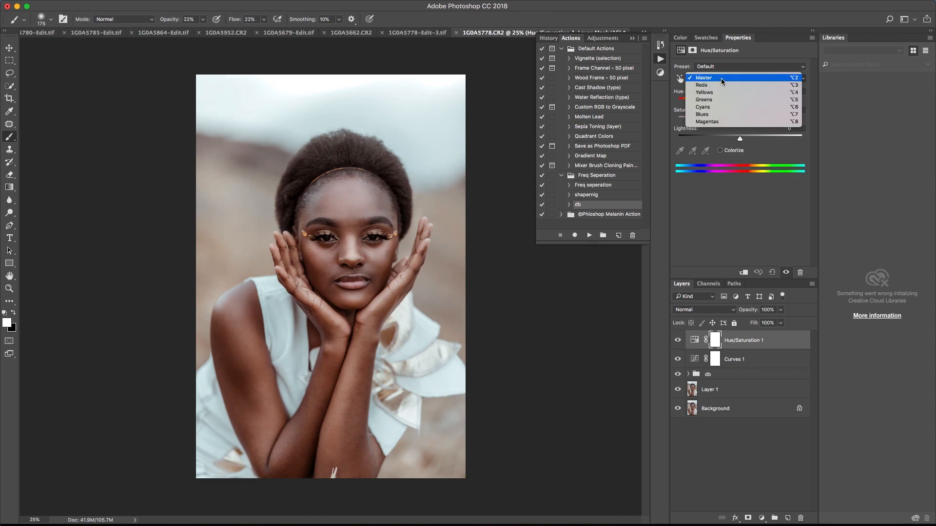
left_click(764, 141)
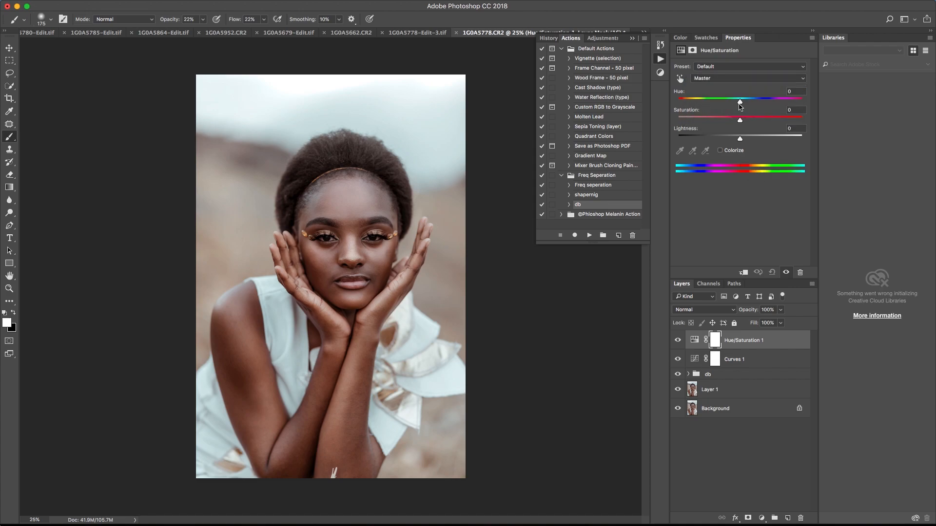
left_click_drag(740, 105, 737, 103)
- Set the Reds range to hue -5, saturation -7 and lightness +3
left_click(713, 80)
left_click(714, 86)
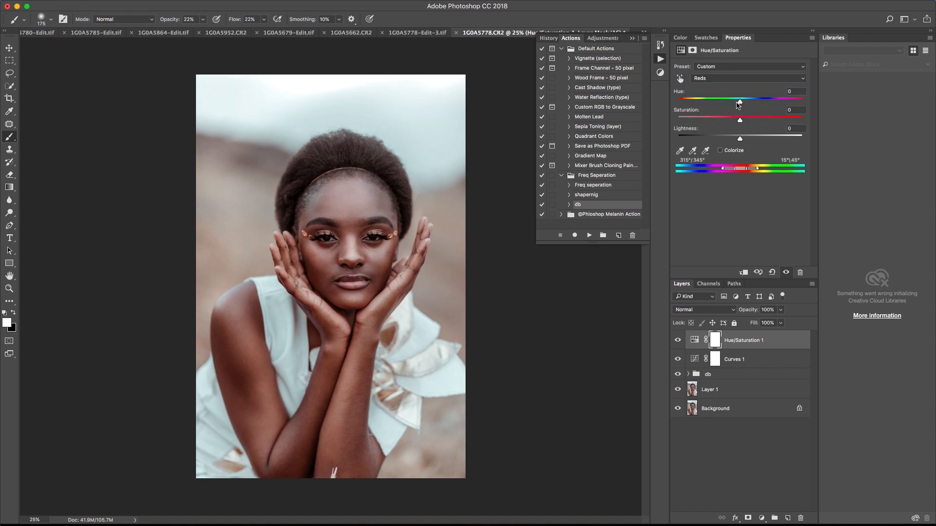
left_click_drag(740, 104, 739, 107)
left_click_drag(737, 120, 736, 120)
- Set the Yellows range to hue +16 and lightness -16, and lower its saturation slightly
left_click(705, 78)
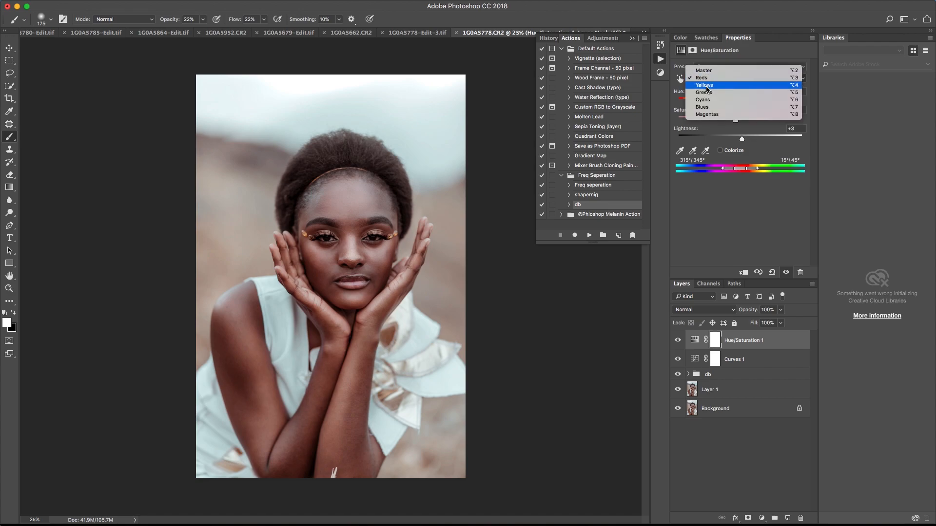
left_click(707, 87)
left_click(751, 101)
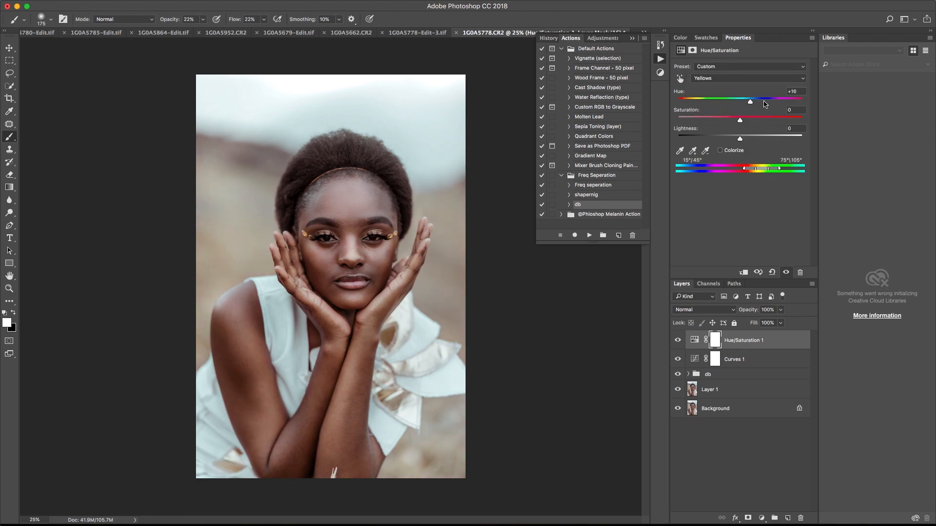
left_click(739, 118)
left_click_drag(740, 139, 733, 138)
- Set the Blues range to hue +44 and saturation -12, and switch back to the Reds range
left_click(713, 79)
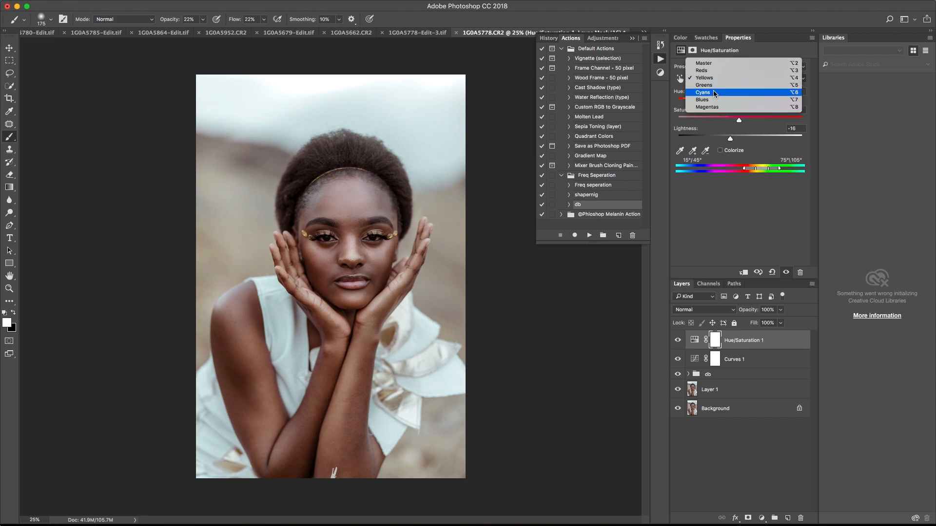
left_click(712, 99)
left_click(764, 101)
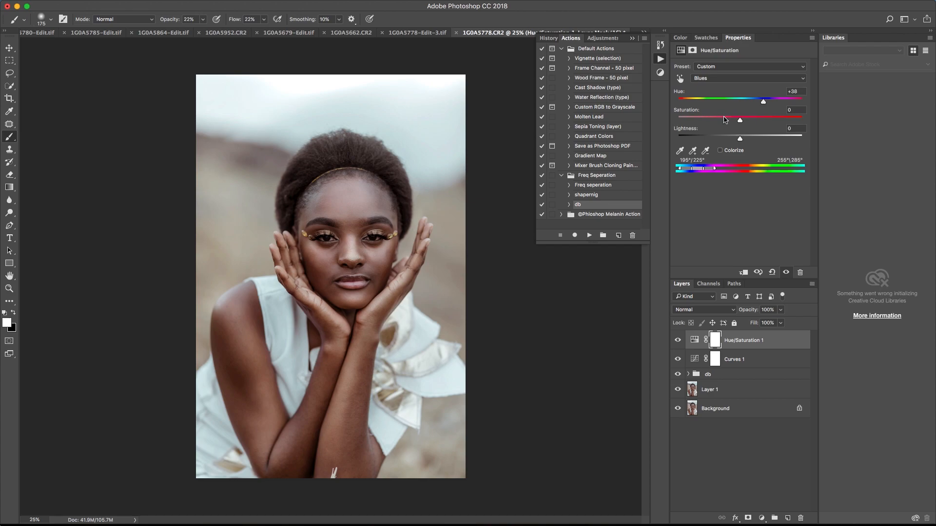
left_click_drag(733, 122, 768, 101)
left_click(718, 79)
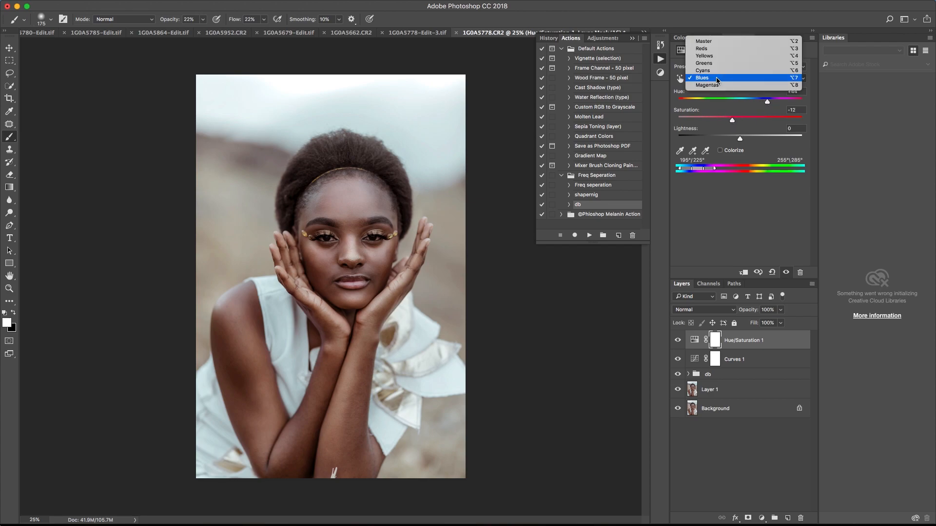
left_click(714, 48)
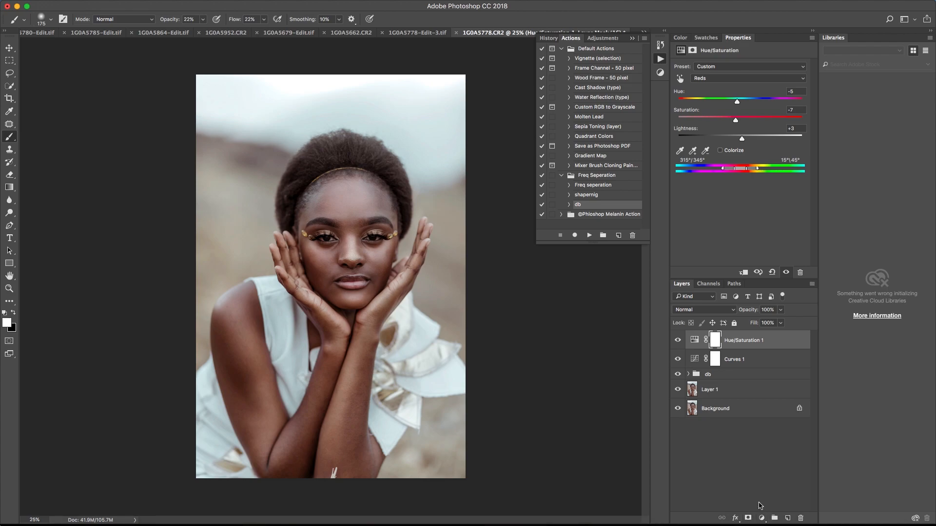
- Add a Color Balance adjustment layer with midtones at +1 for Cyan-Red and -4 for Yellow-Blue
left_click(762, 521)
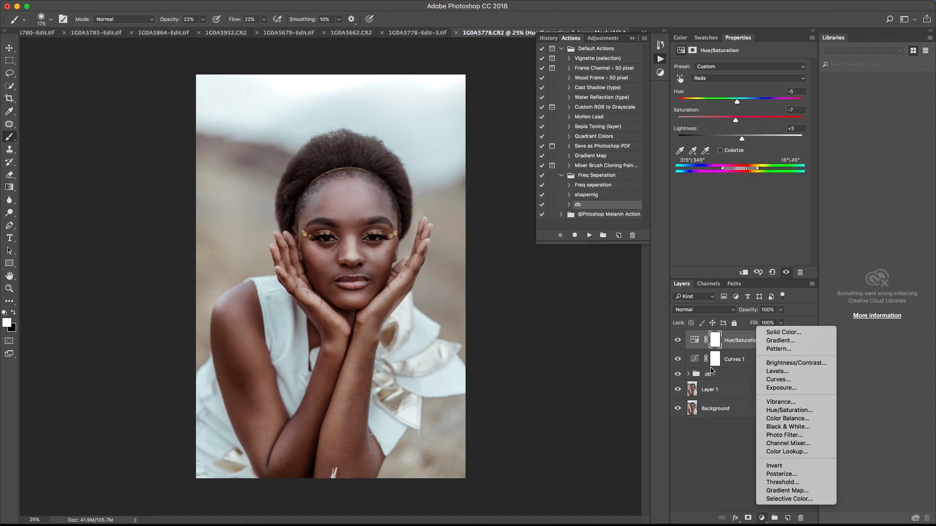
left_click(771, 419)
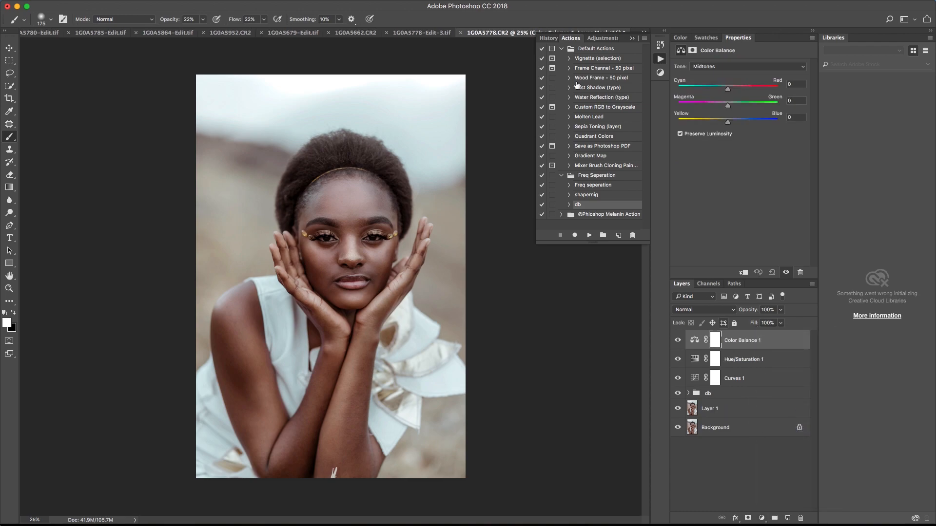
left_click_drag(729, 92, 729, 89)
left_click_drag(728, 126, 726, 124)
left_click_drag(727, 124, 726, 123)
- Compare the portrait with the Color Balance 1 layer hidden and shown
left_click(677, 341)
left_click(678, 342)
left_click(678, 343)
left_click(678, 343)
left_click(678, 343)
left_click(678, 343)
left_click(678, 343)
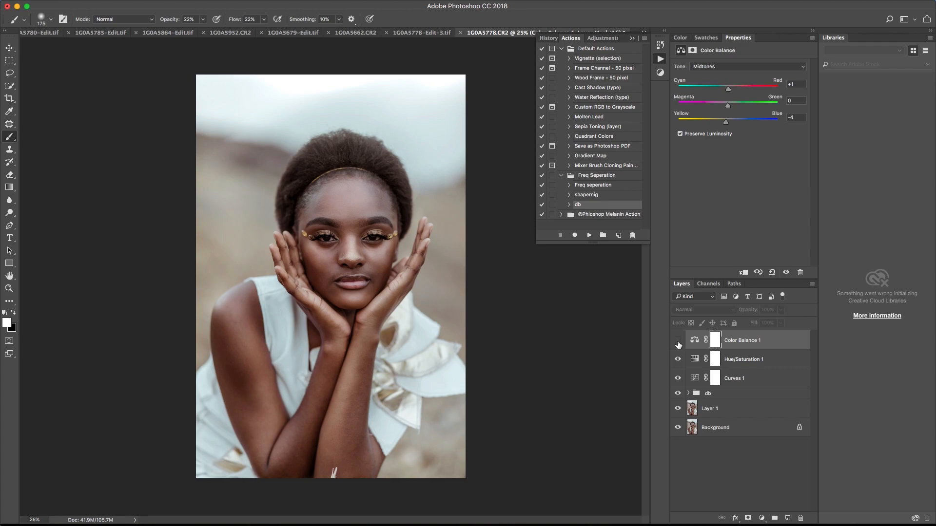
left_click(679, 343)
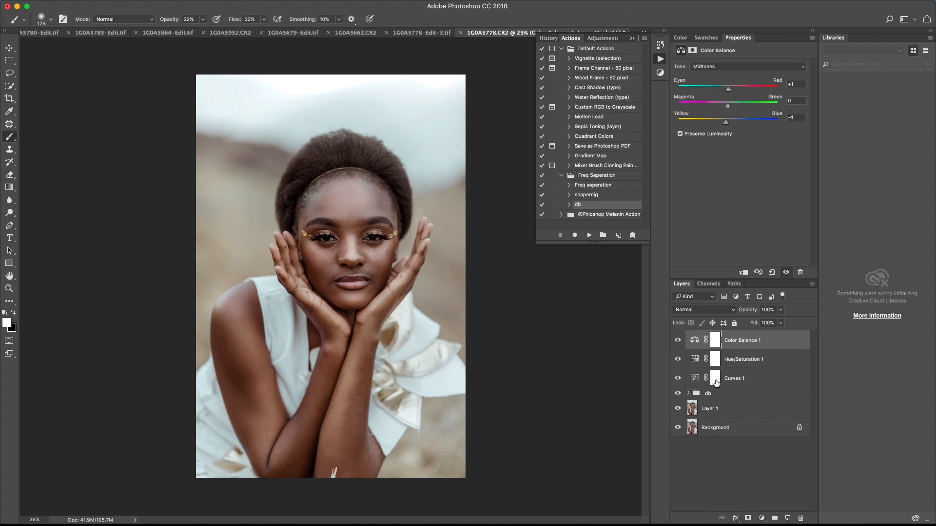
- Add a white-to-transparent Diamond gradient fill layer at 90° and 100% scale, with its glow moved off the portrait's left edge
left_click(761, 518)
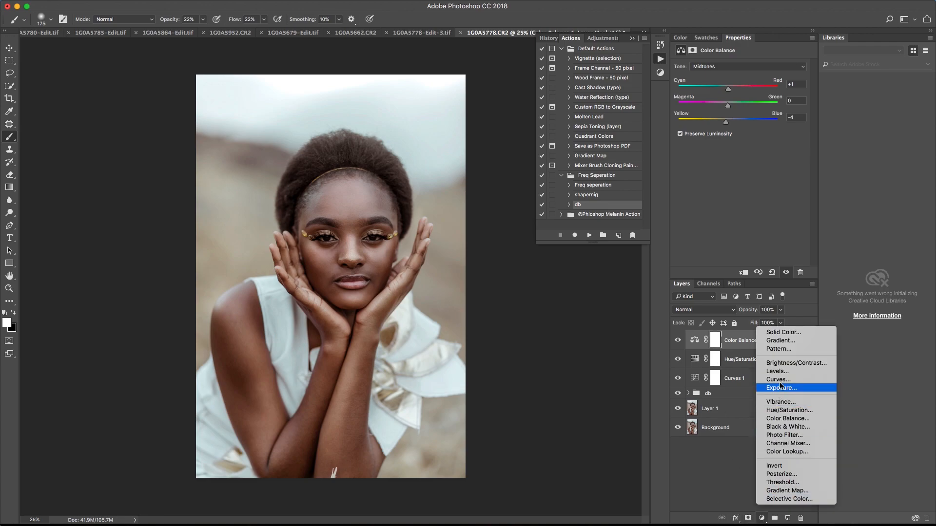
left_click(780, 340)
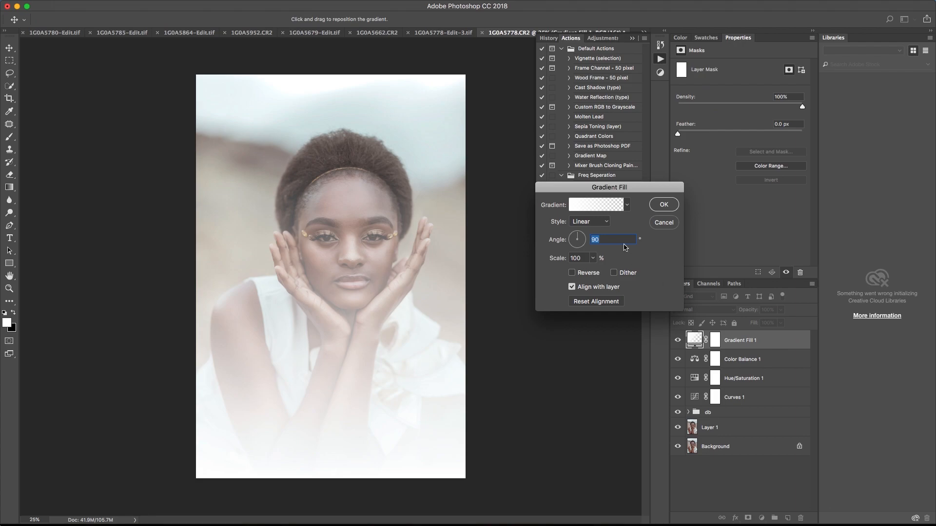
left_click(600, 221)
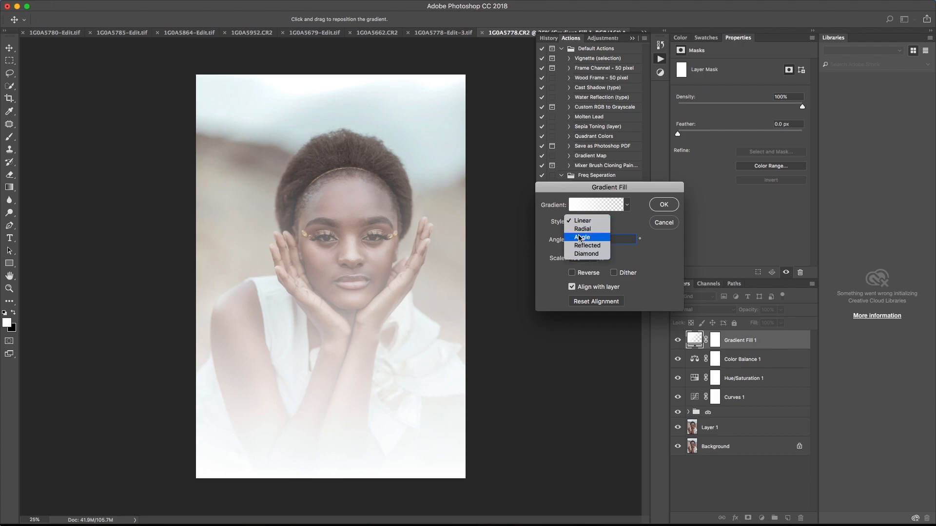
left_click(586, 253)
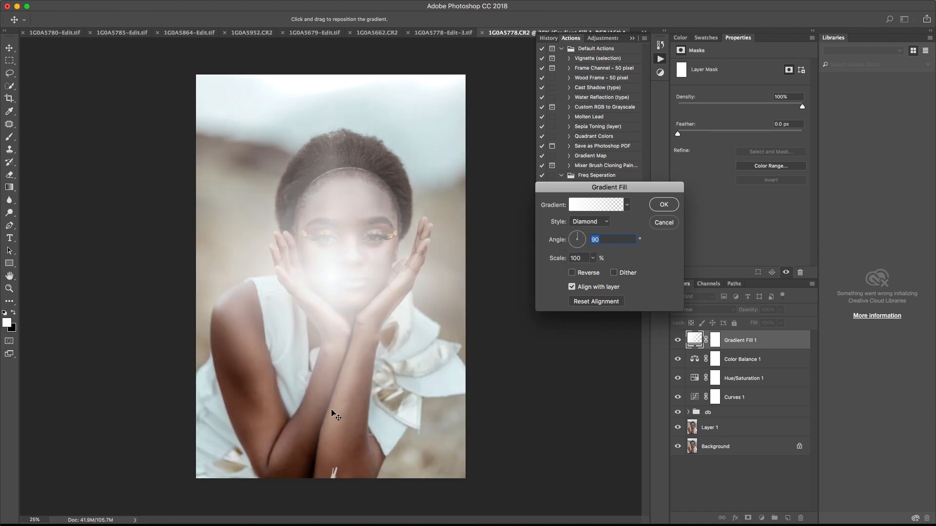
left_click_drag(334, 271, 120, 226)
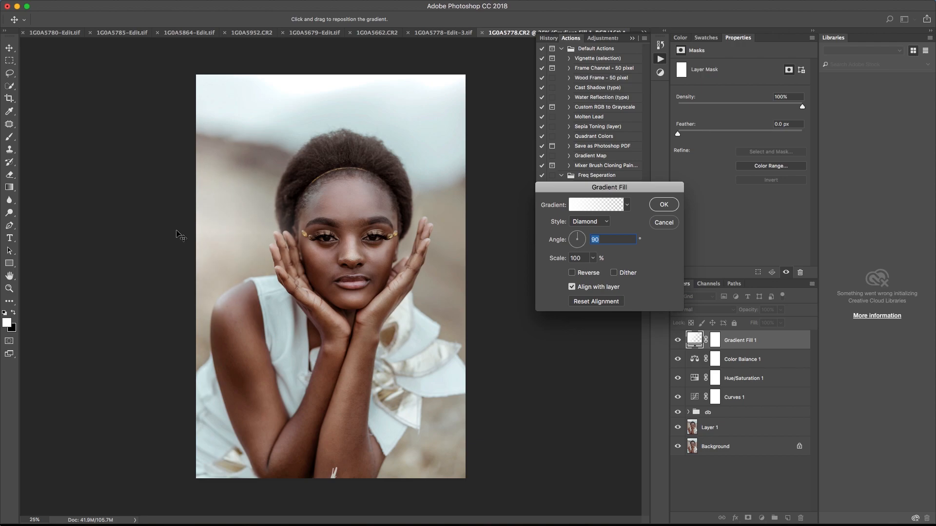
left_click_drag(198, 236, 202, 248)
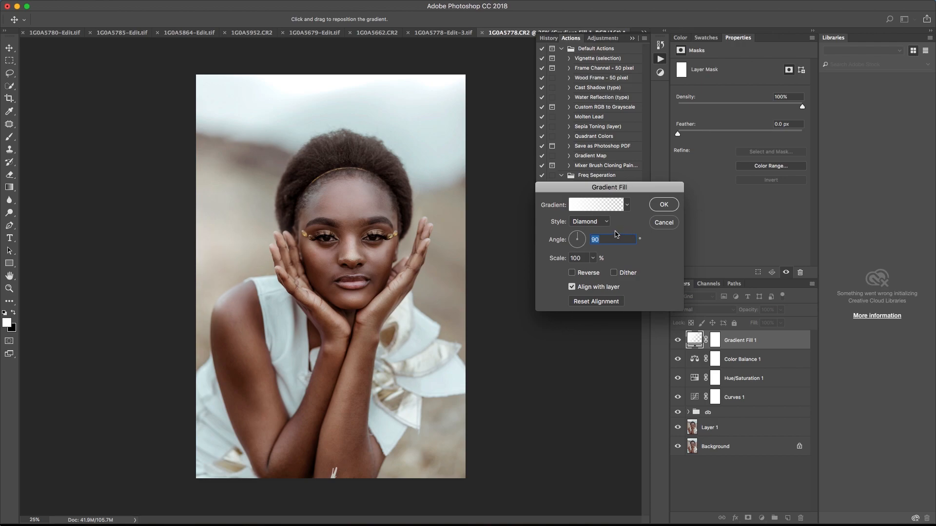
left_click(665, 202)
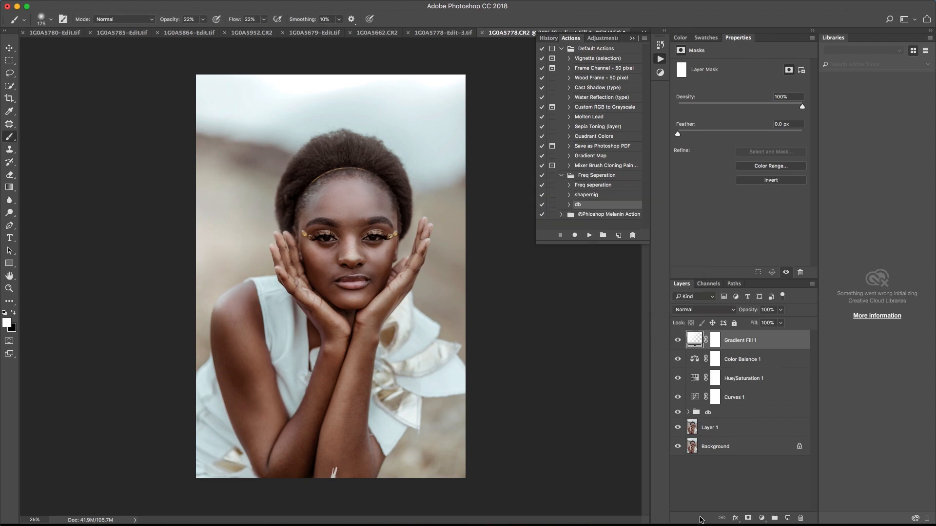
- Add a second white-to-transparent Diamond gradient fill layer at 90° and 100% scale, with its glow moved off the portrait's right edge
left_click(761, 519)
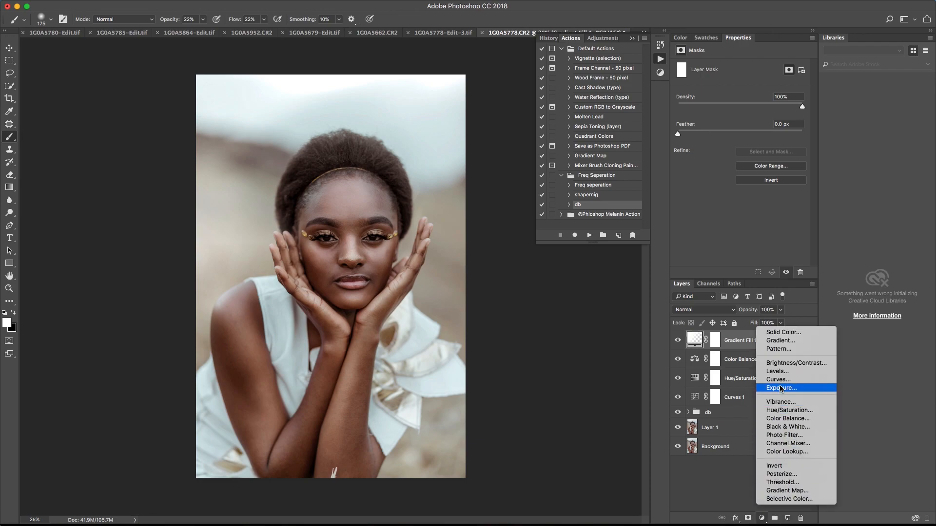
left_click(780, 340)
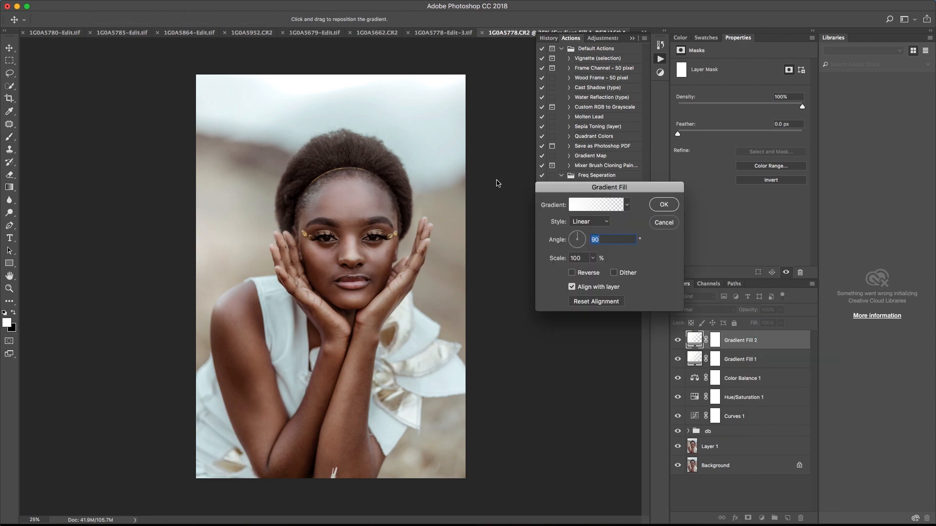
left_click(590, 222)
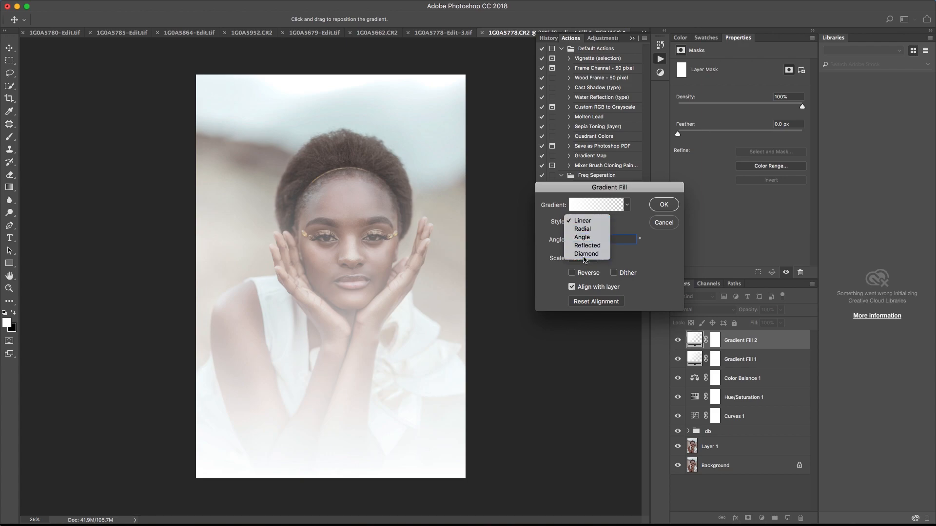
left_click(585, 264)
left_click_drag(339, 261, 576, 207)
mouse_move(516, 229)
left_mouse_down()
mouse_move(550, 237)
mouse_move(529, 239)
left_mouse_up()
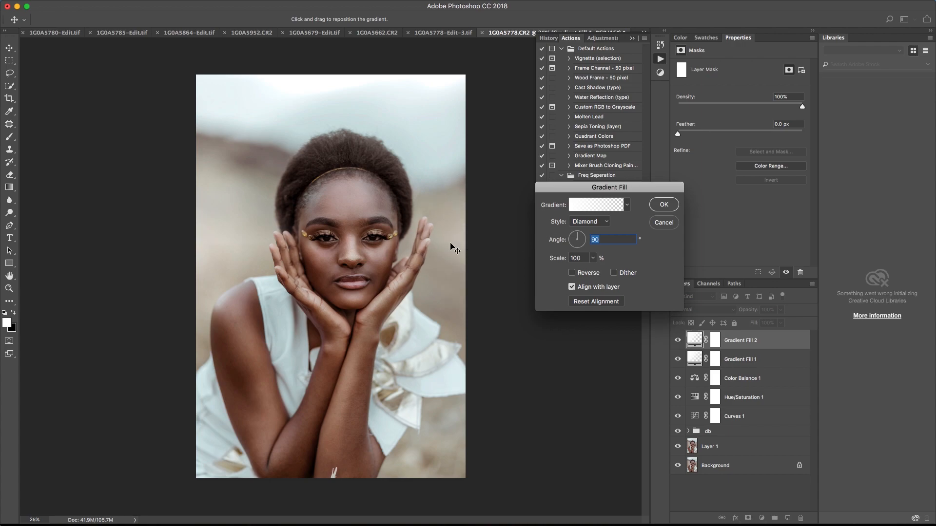
left_click(592, 258)
left_click_drag(590, 271, 593, 274)
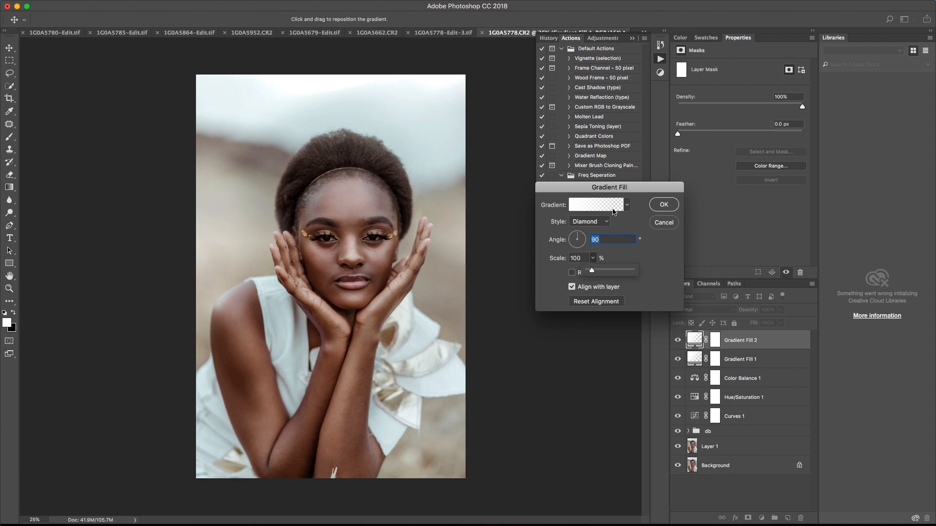
left_click(664, 204)
key("b")
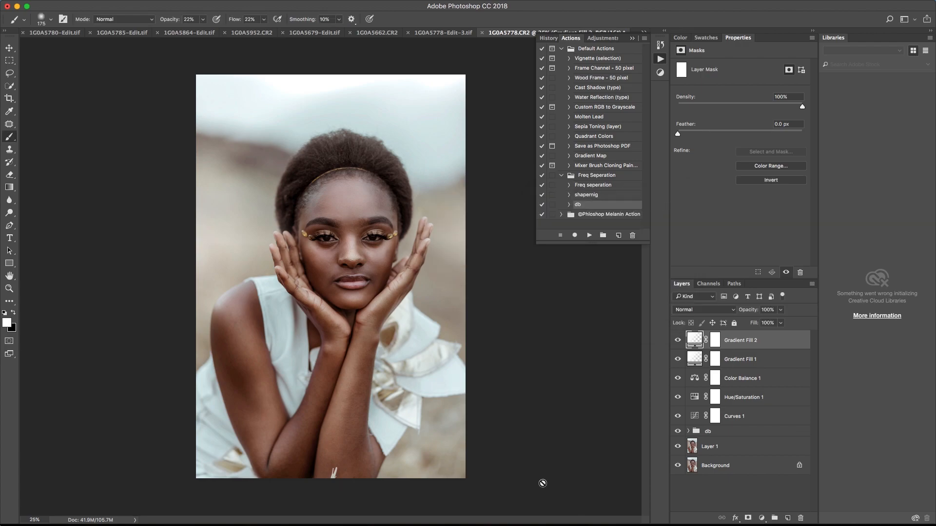
- Review the settings of the Curves 1 and Hue/Saturation 1 adjustment layers
left_click(730, 418)
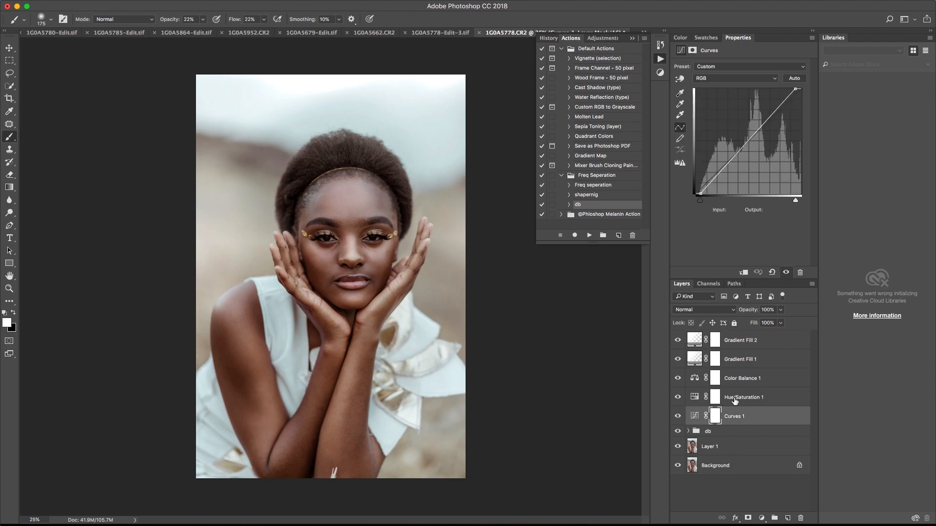
left_click(735, 400)
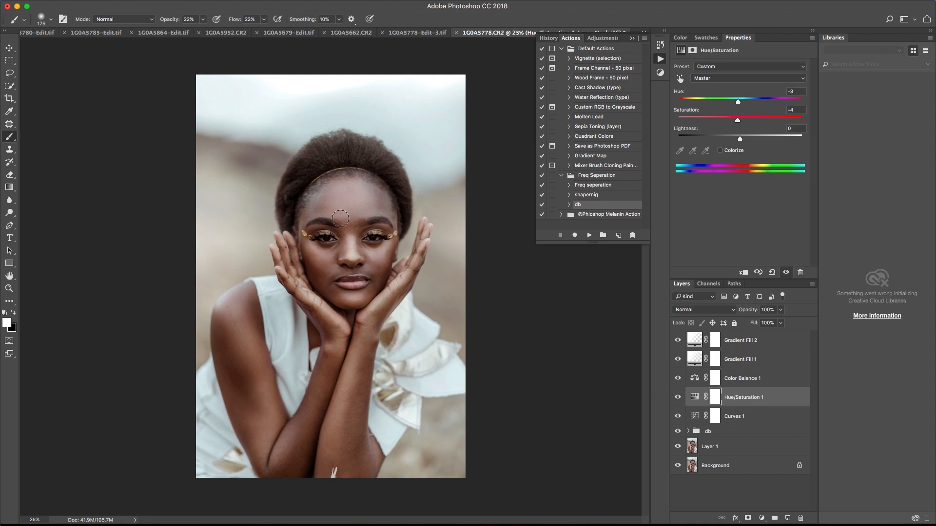
left_click(734, 323)
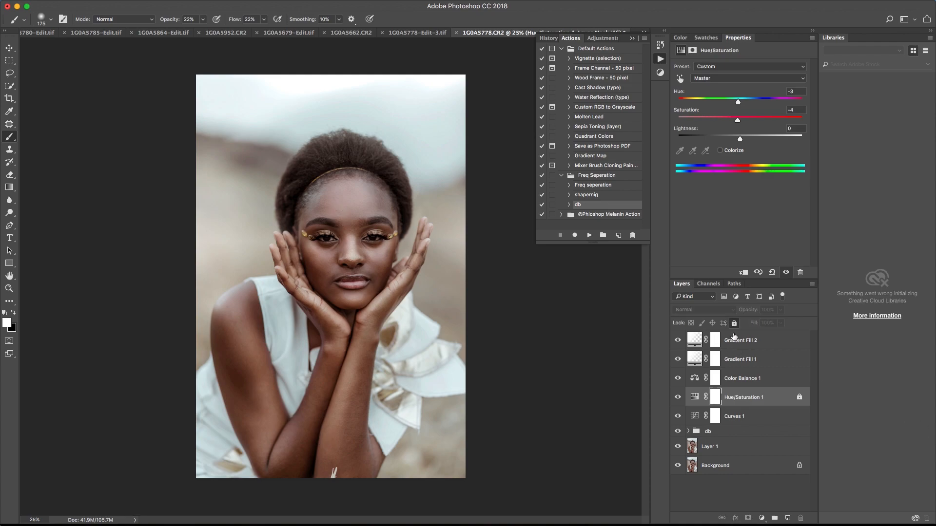
left_click(734, 323)
- Run the "shapernig" action above the Gradient Fill 2 layer to create a sharpening layer
left_click(733, 342)
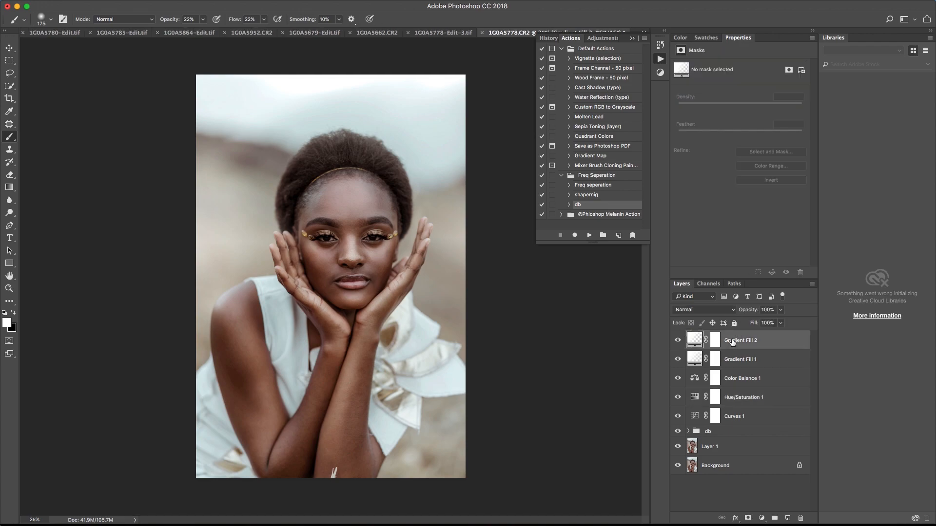
left_click(590, 195)
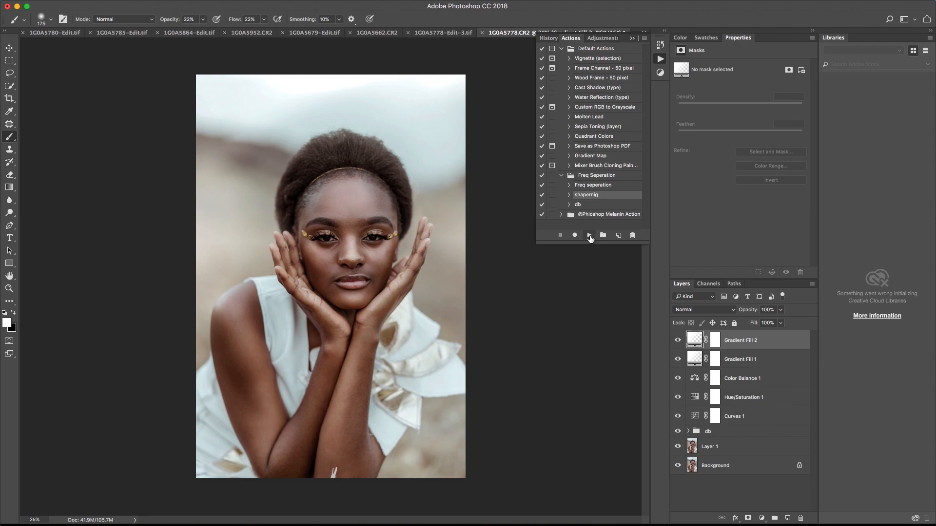
left_click(589, 236)
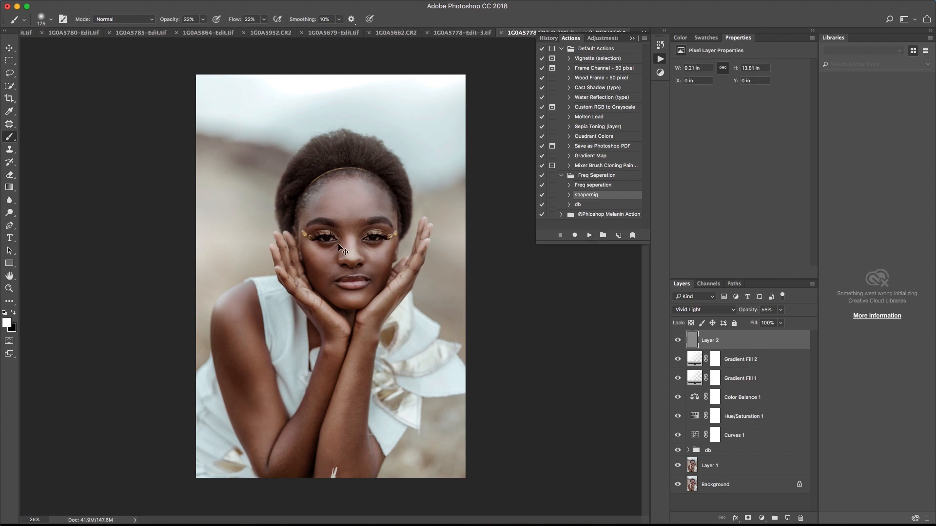
- Compare the facial detail up close with the sharpening layer hidden and shown
key("super+equal")
key("super+equal")
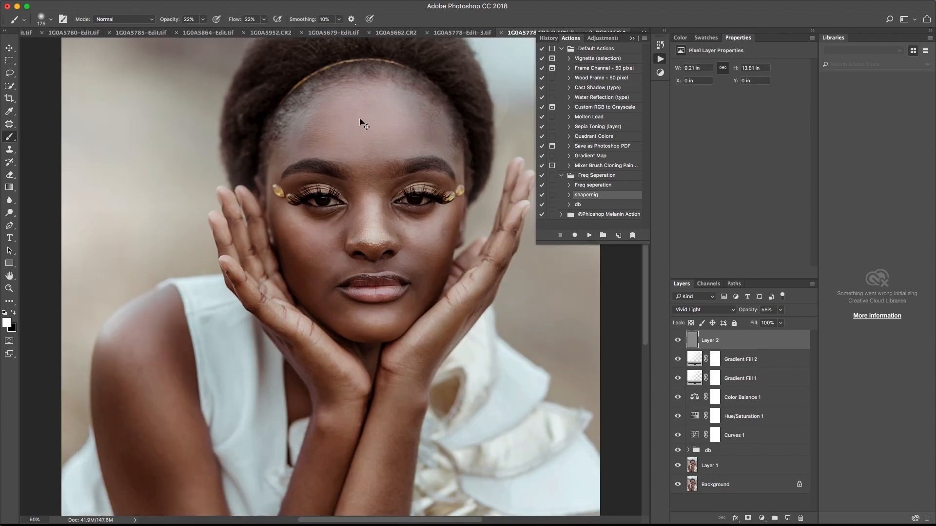
key("super+equal")
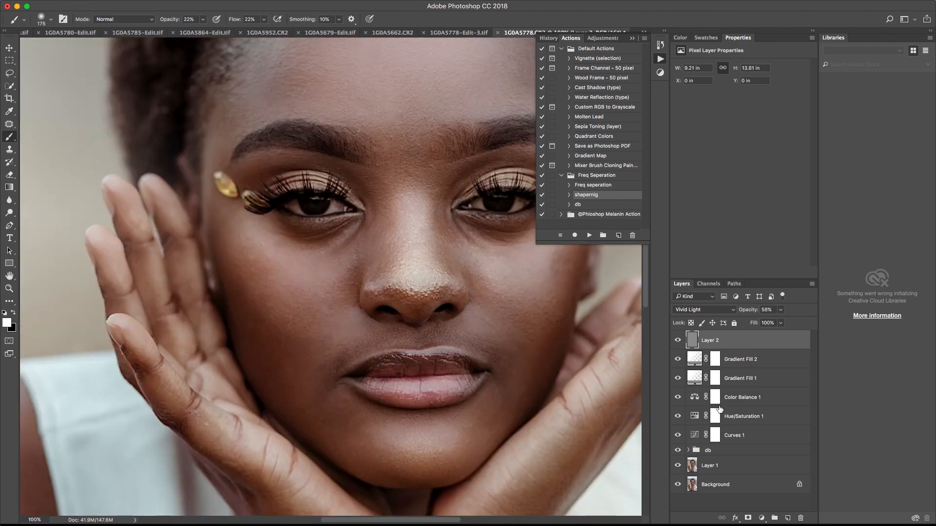
left_click(678, 341)
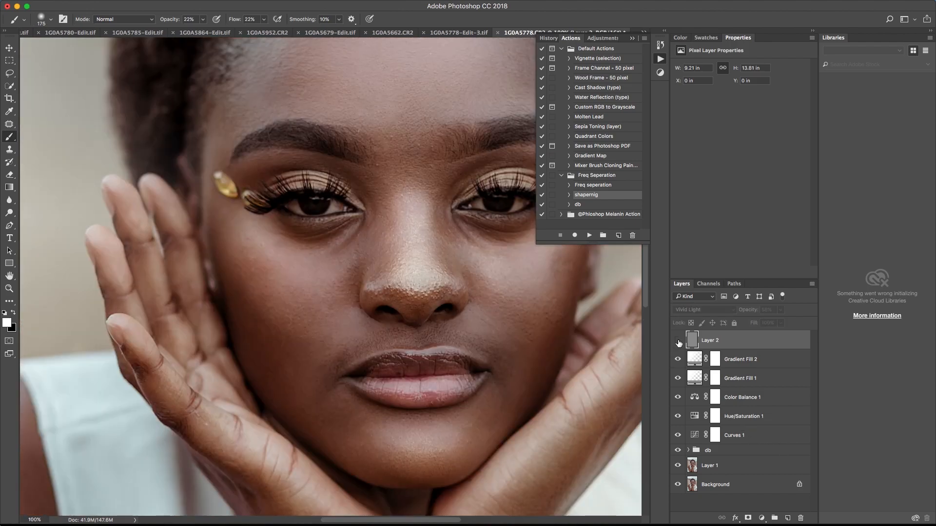
left_click(678, 341)
left_click(678, 341)
left_click(678, 341)
- Set the sharpening layer's opacity to 50%
left_click(781, 310)
left_click(769, 310)
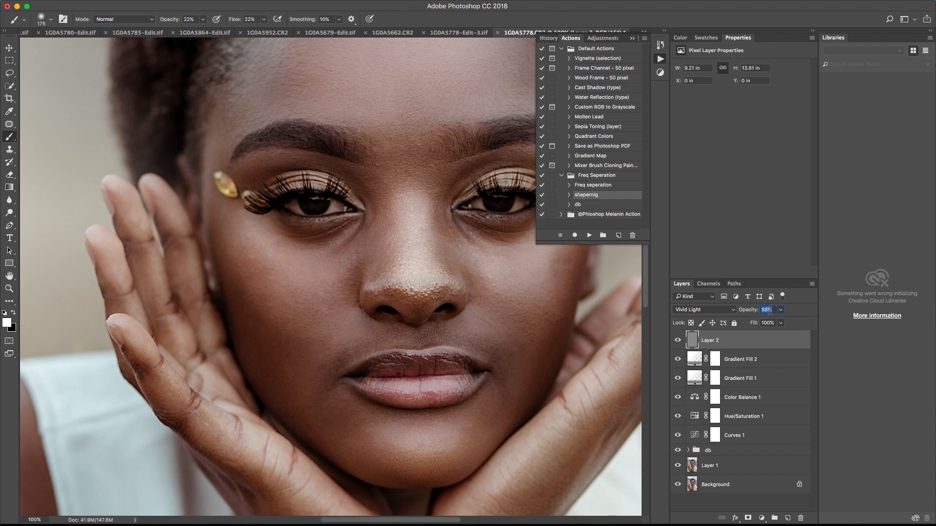
type("5")
key("Return")
- Start a Save for Web export of the portrait as a JPEG and set the image width to 1080 px
mouse_move(64, 2)
key("super+minus")
key("super+minus")
key("super+minus")
key("super+minus")
key("super+minus")
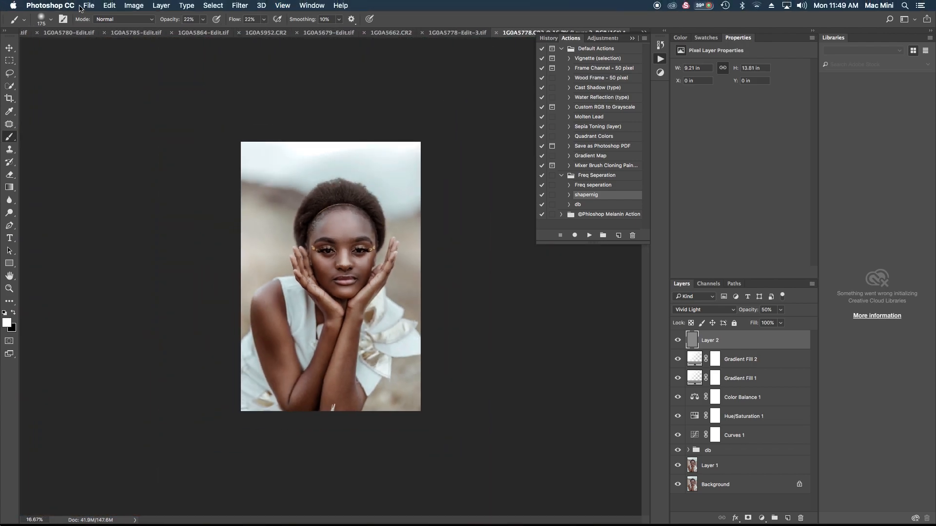
left_click(88, 6)
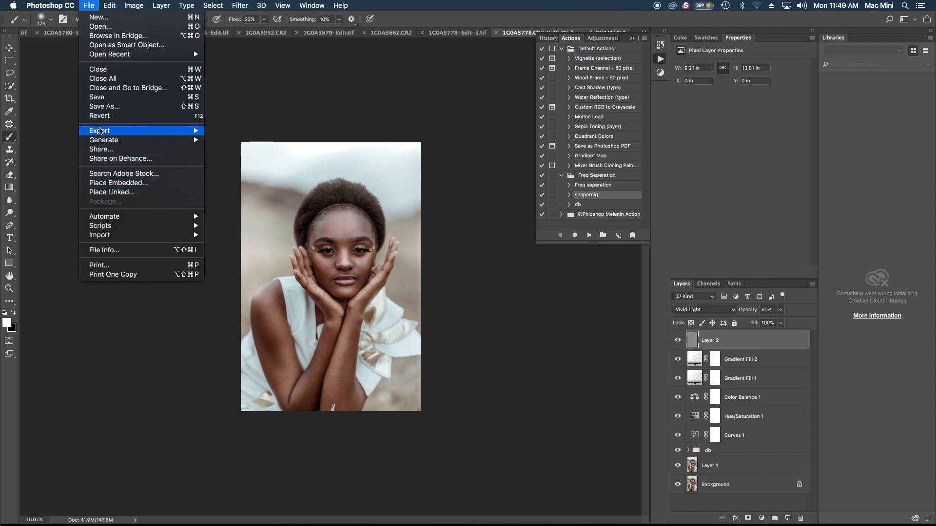
mouse_move(100, 131)
left_click(235, 171)
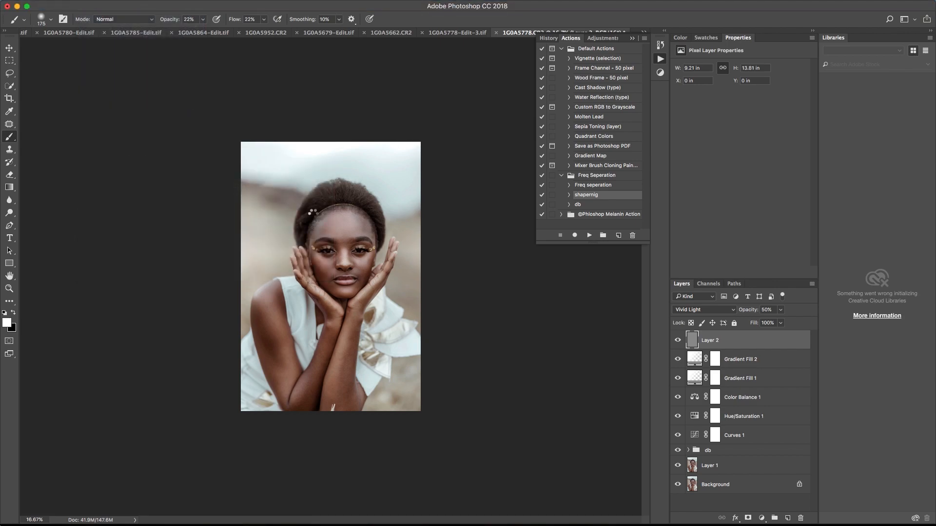
key("super+alt+shift+s")
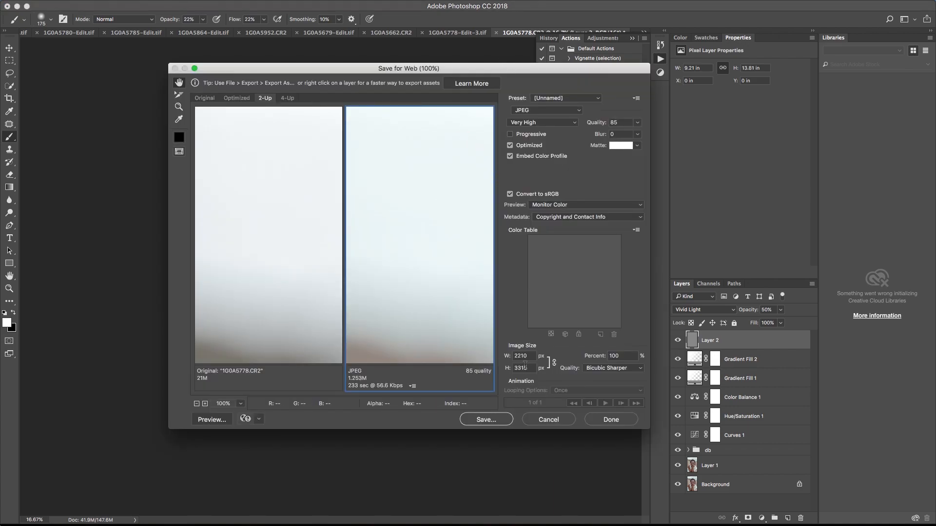
left_click(524, 356)
type("1080")
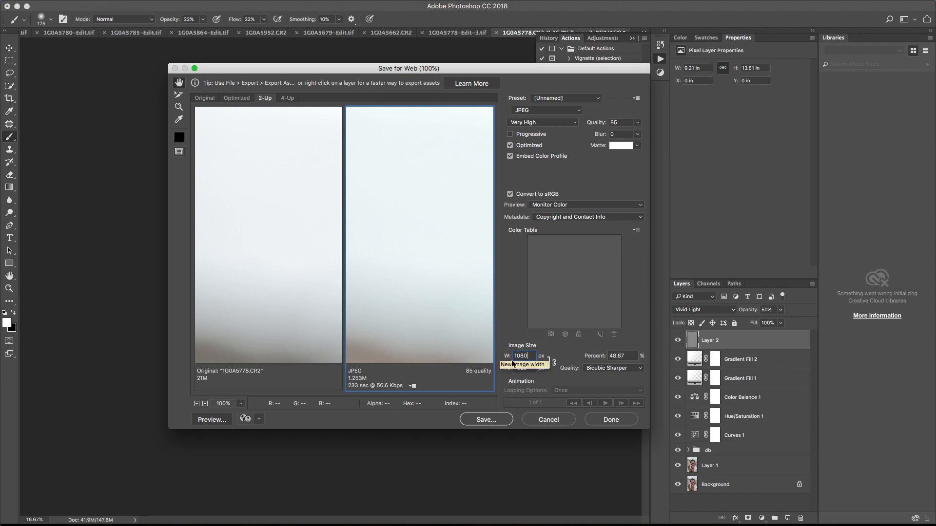
- Save the optimized JPEG as 1G0A5778345.jpg in the Edist folder
left_click(484, 422)
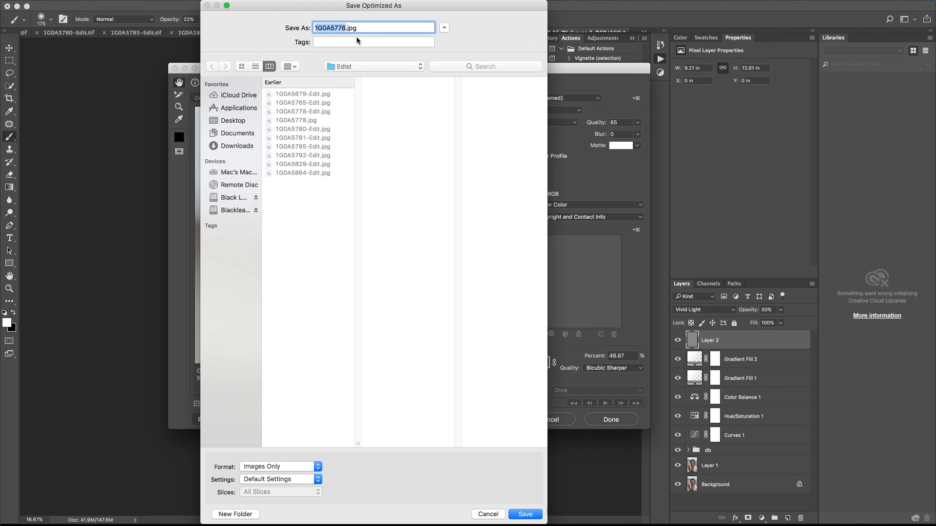
left_click(347, 28)
type("345")
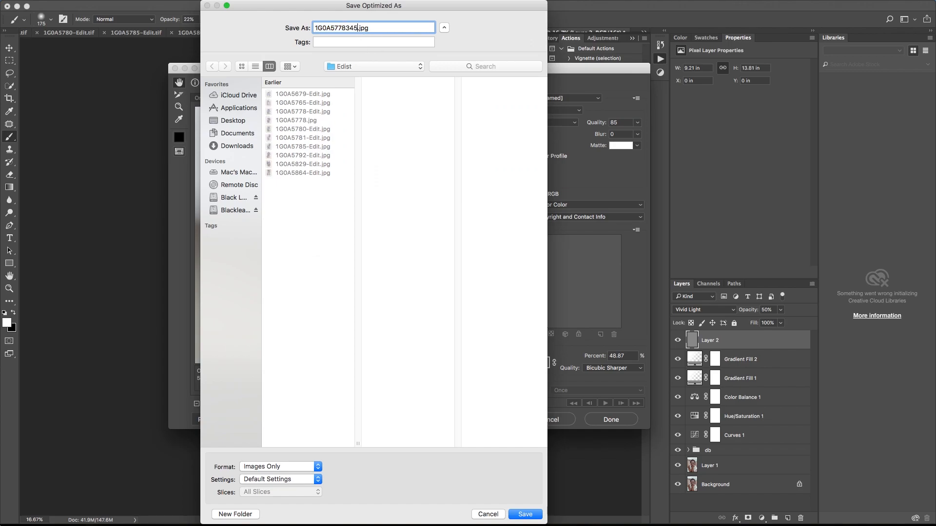
left_click(522, 516)
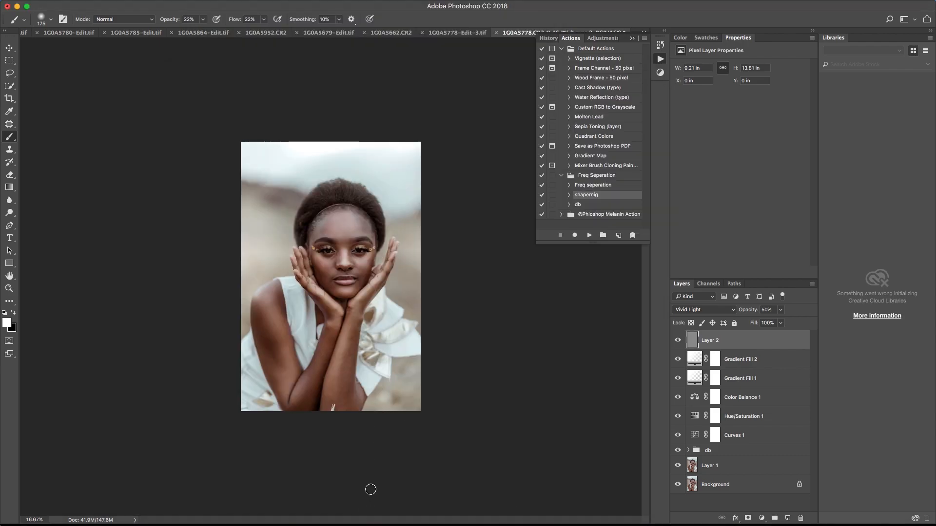
- Save the layered Photoshop document, and switch to Lightroom to bring up 1G0A5778-Edit-4.tif among the imported photos
key("super+s")
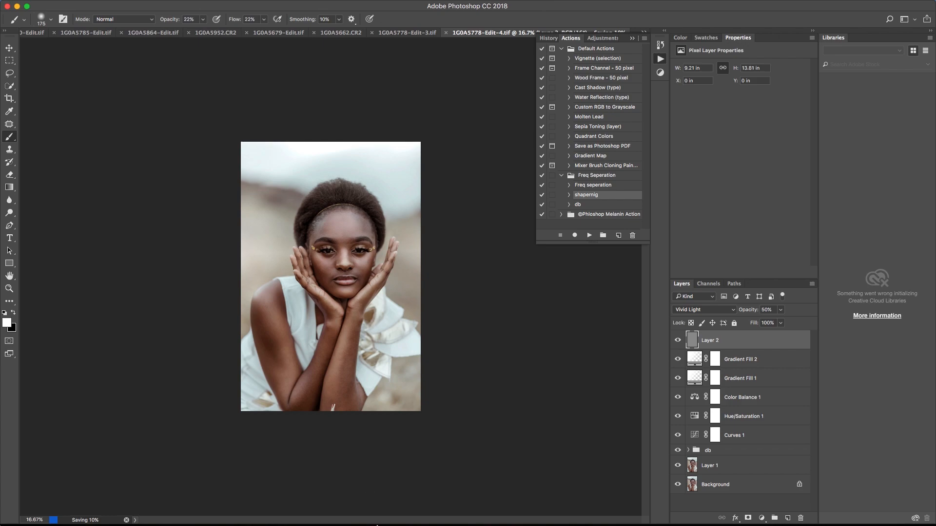
mouse_move(377, 525)
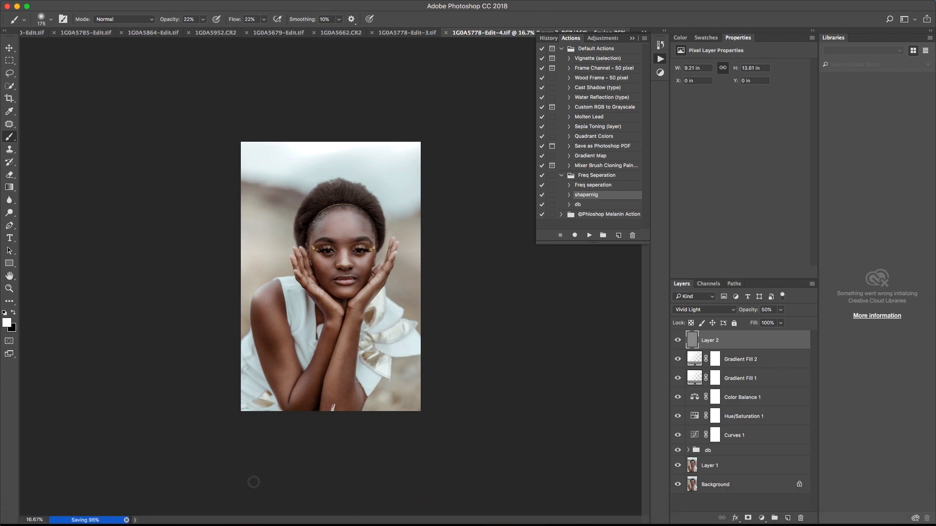
left_click(403, 503)
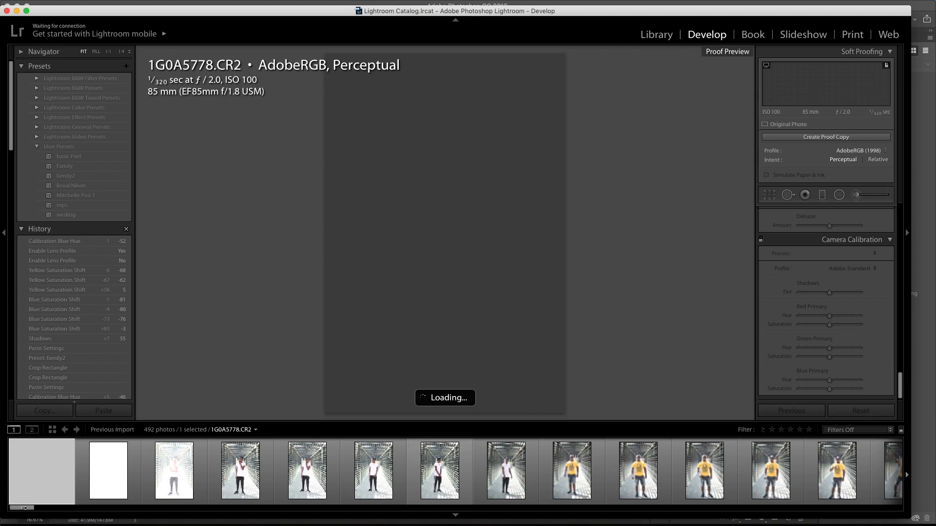
left_click_drag(23, 508, 399, 509)
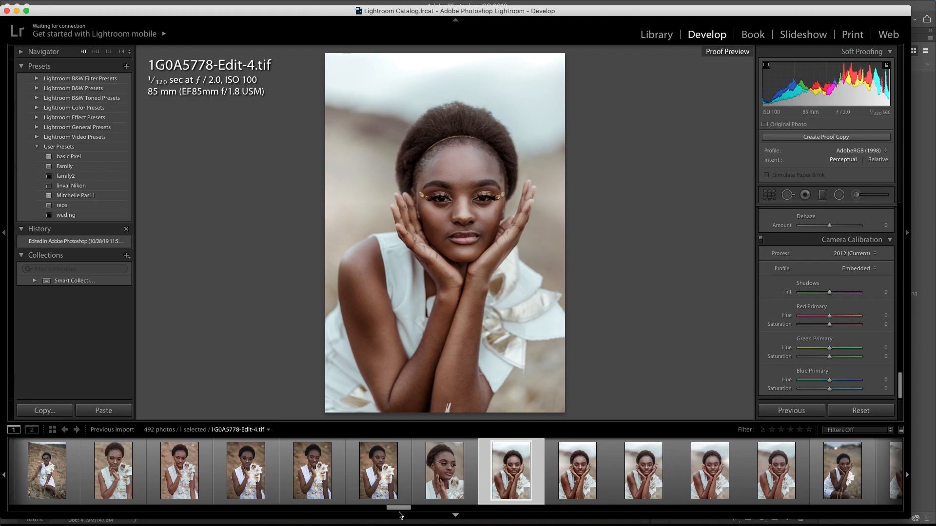
- Reset all Develop settings of the original raw photo 1G0A5778.CR2
left_click(782, 485)
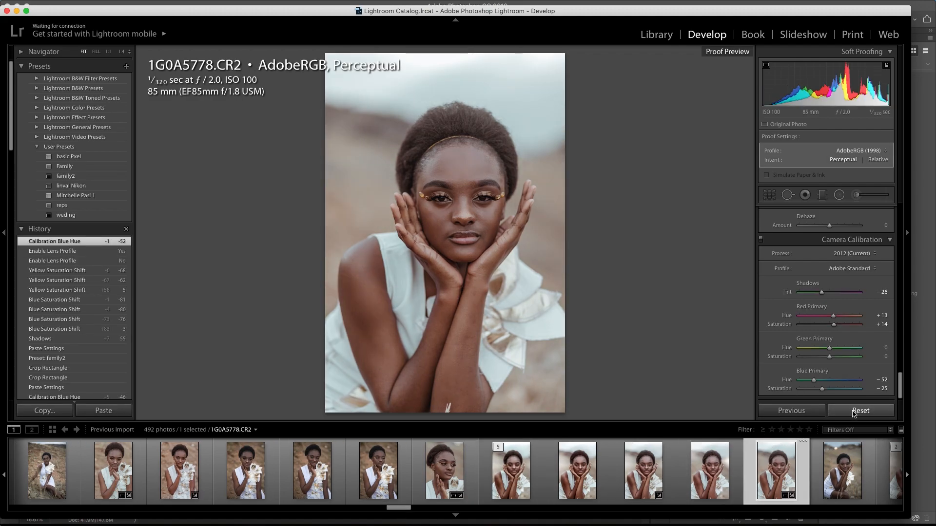
double_click(858, 411)
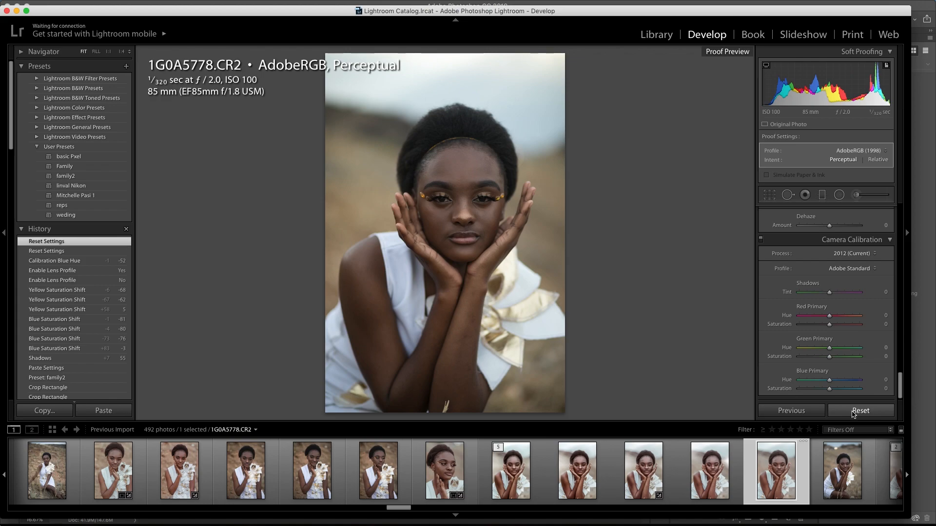
- Compare the reset raw photo 1G0A5778.CR2 with the edited versions 1G0A5778-Edit-3.tif and 1G0A5778-Edit-4.tif, ending on 1G0A5778-Edit-4.tif
left_click(581, 489)
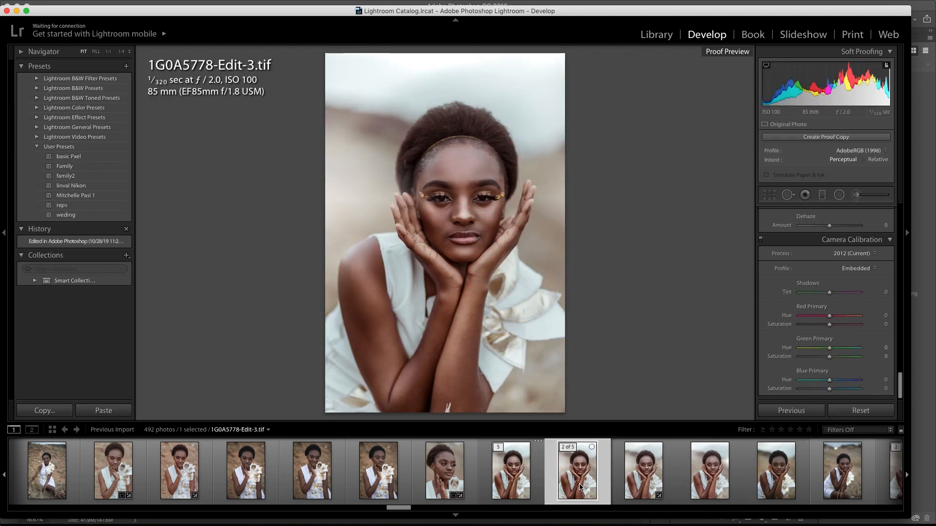
left_click(779, 482)
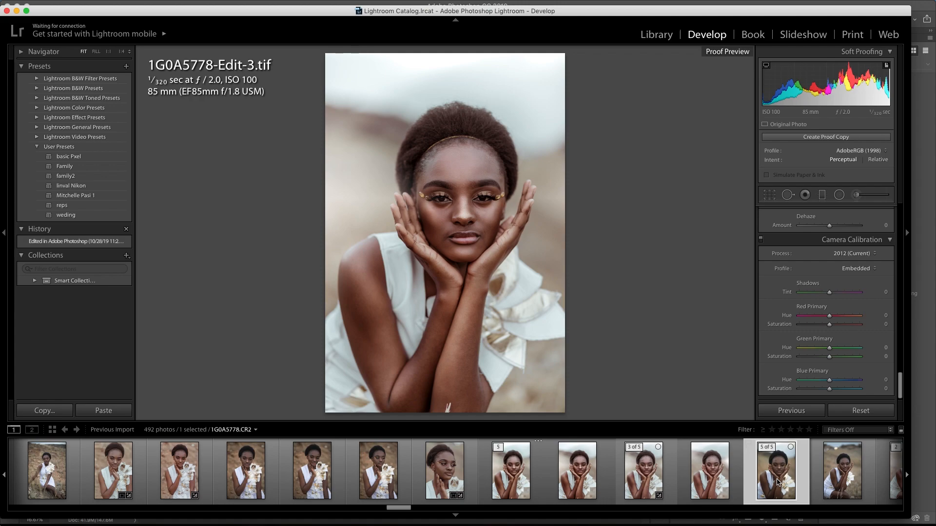
left_click(585, 477)
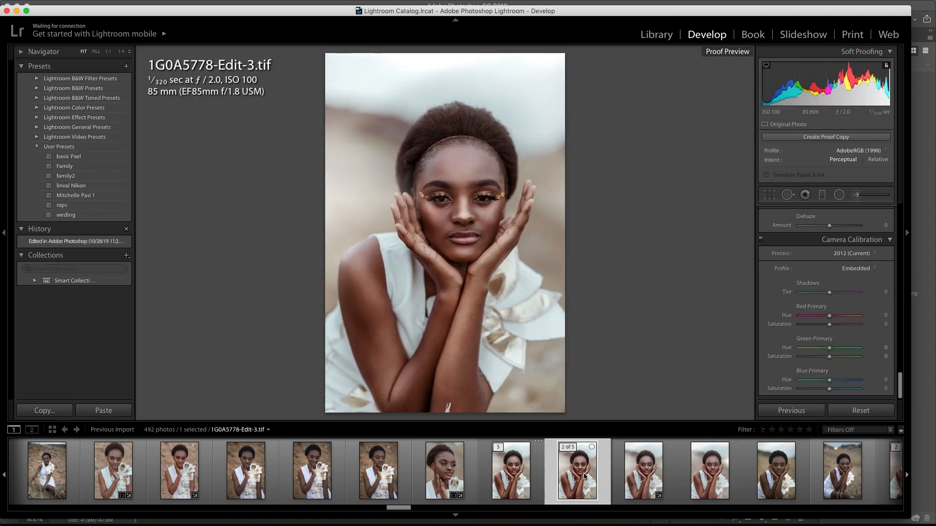
left_click(780, 483)
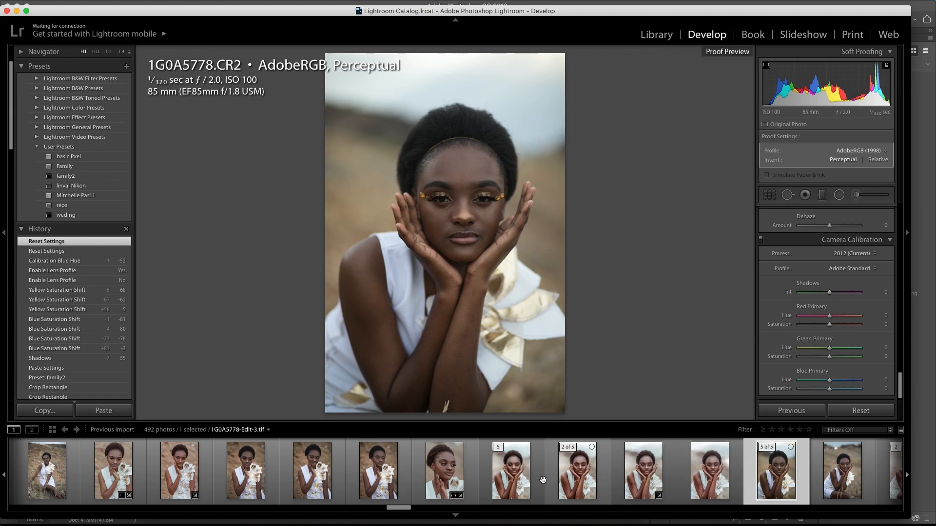
left_click(503, 467)
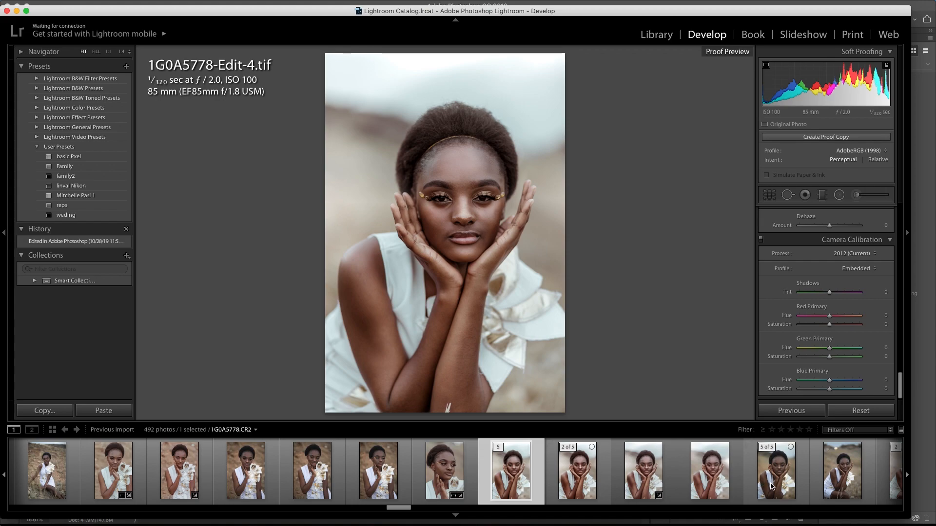
left_click(771, 486)
left_click(525, 476)
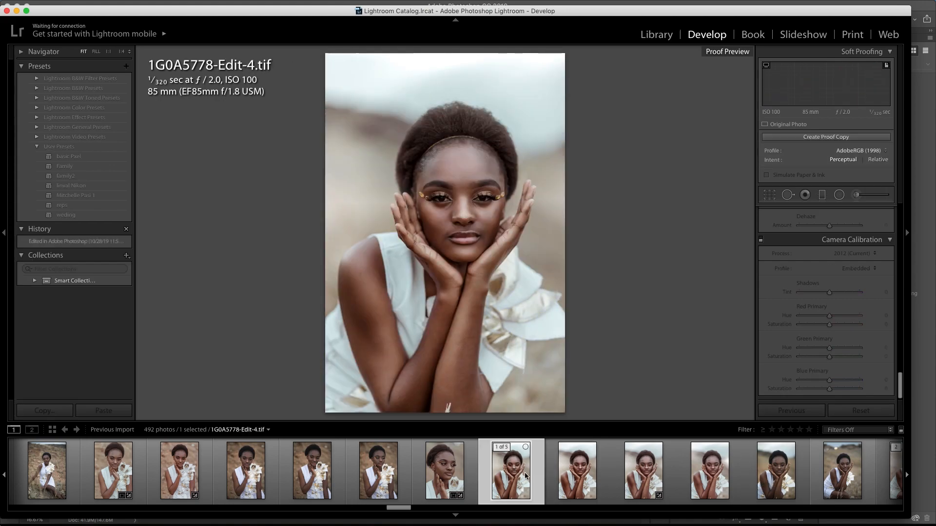